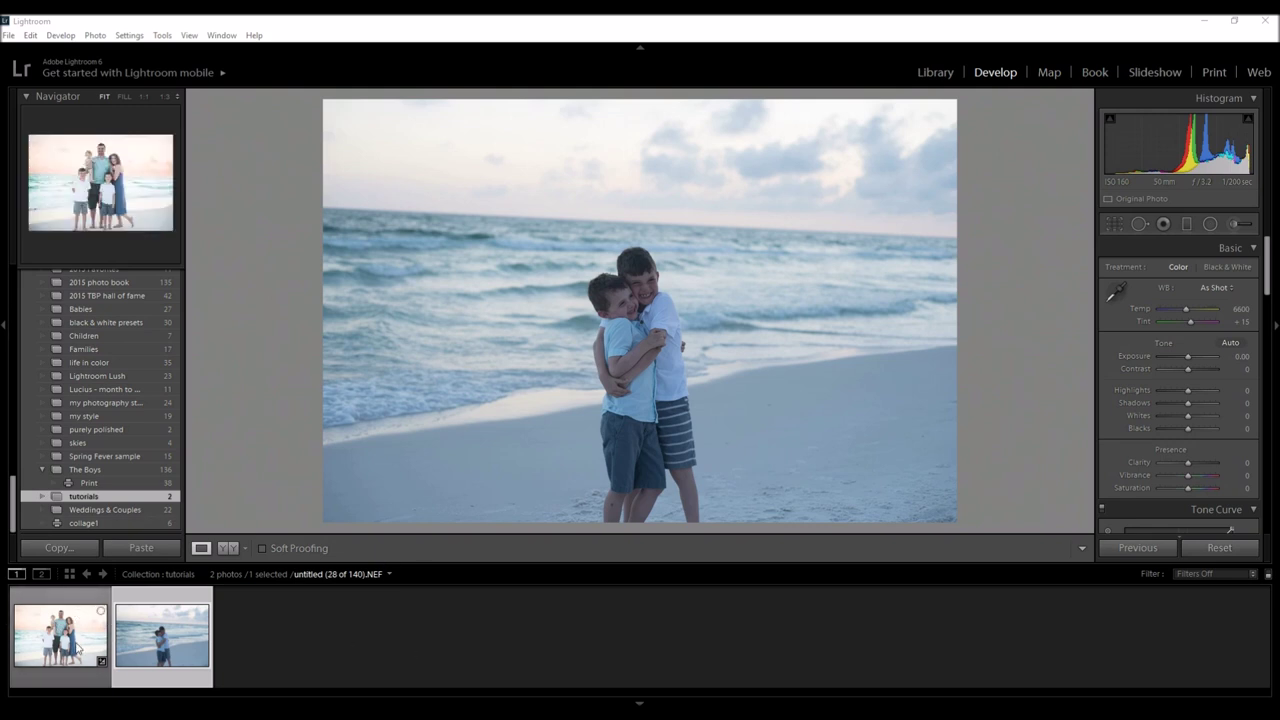
Load the family beach photo (Temp 9195, Exposure +1.43, Whites +19) from the filmstrip
click(68, 650)
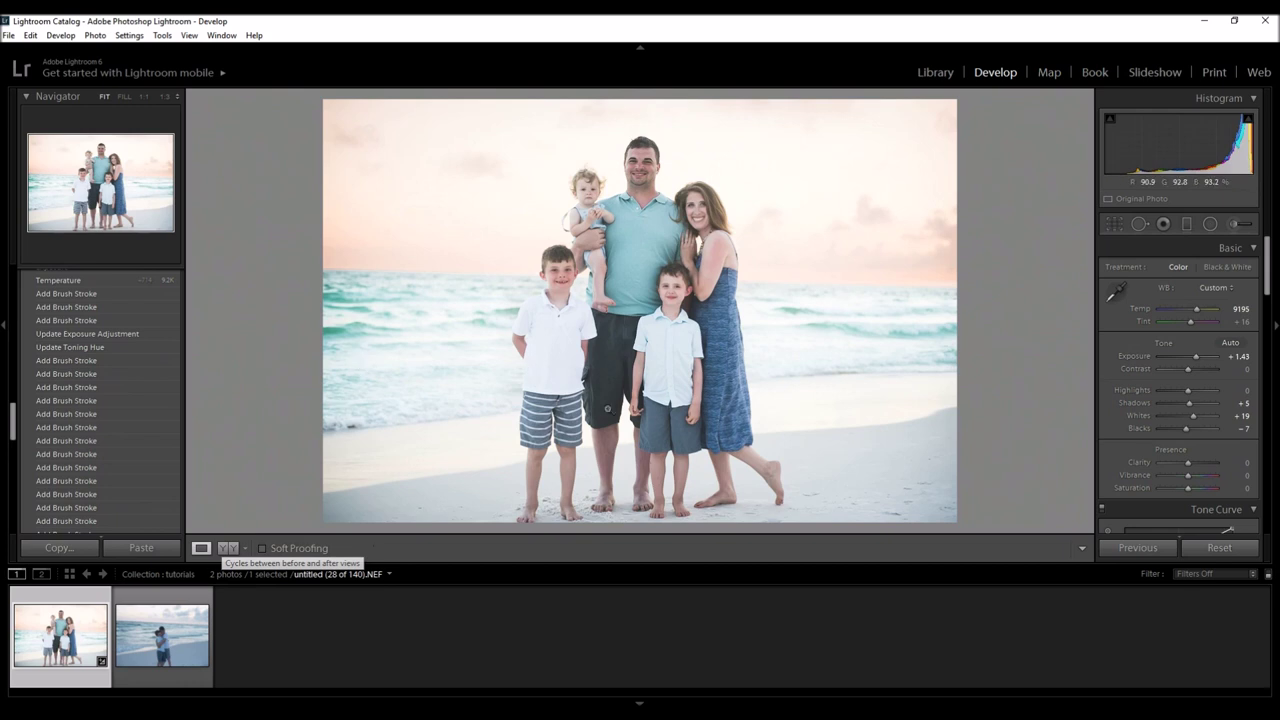
click(231, 547)
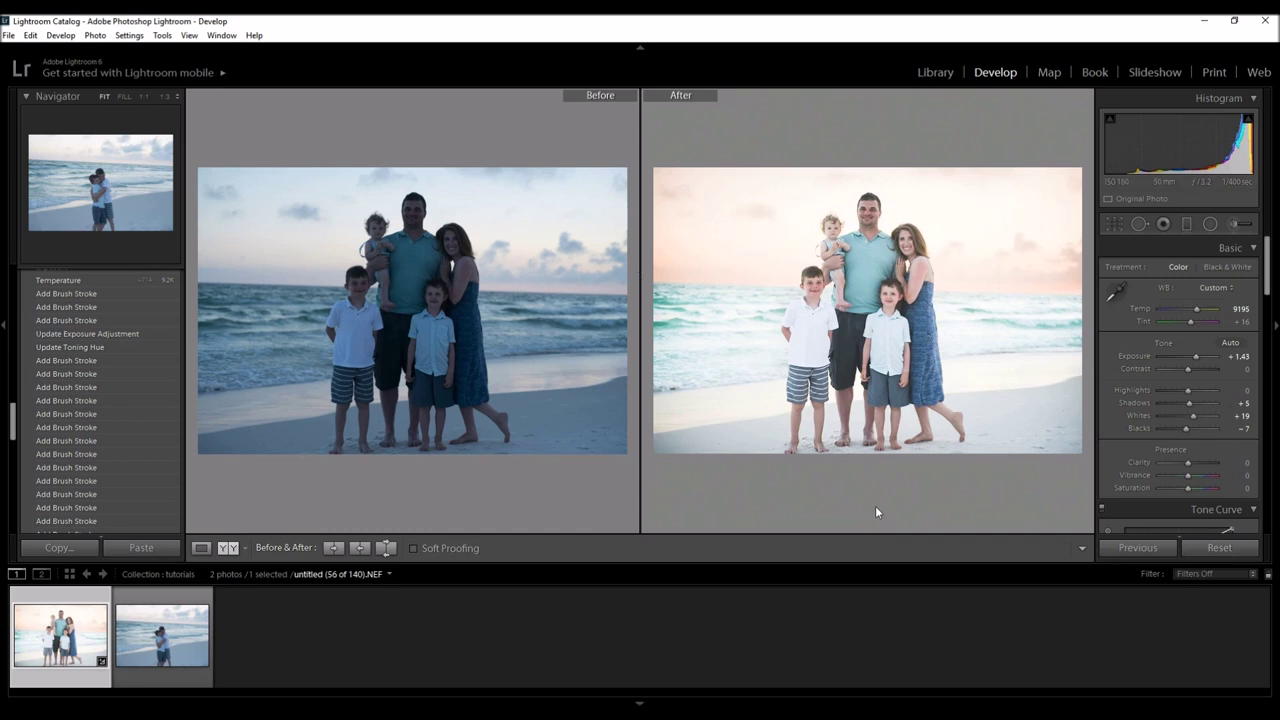
click(201, 549)
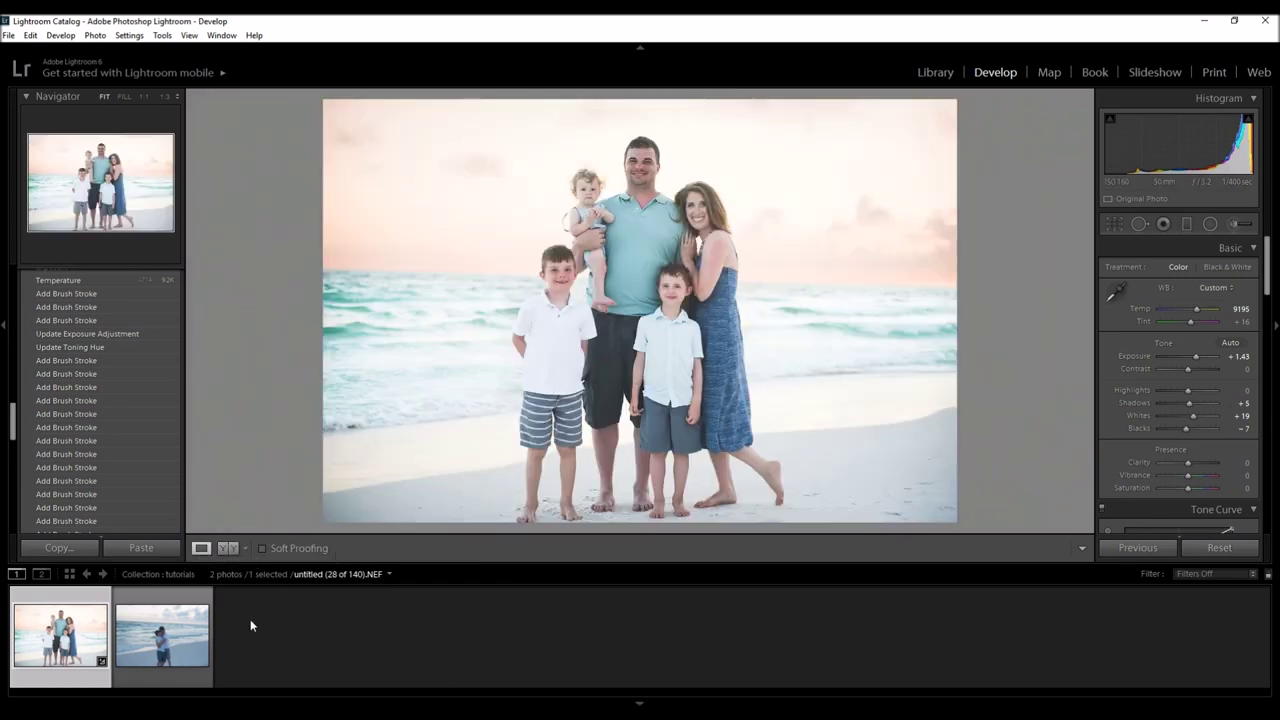
click(208, 655)
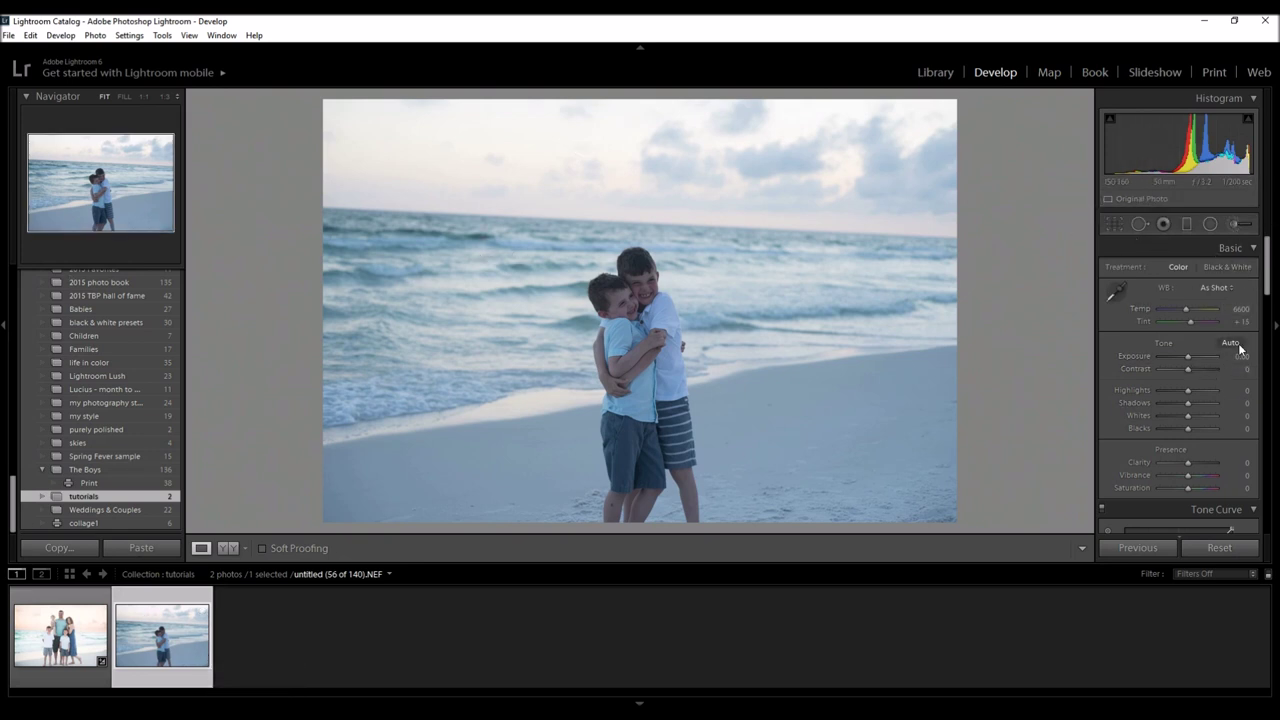
Set the boys' photo to Exposure +0.36 and Temp 8481, then compare Before/After
drag(1190, 358, 1191, 358)
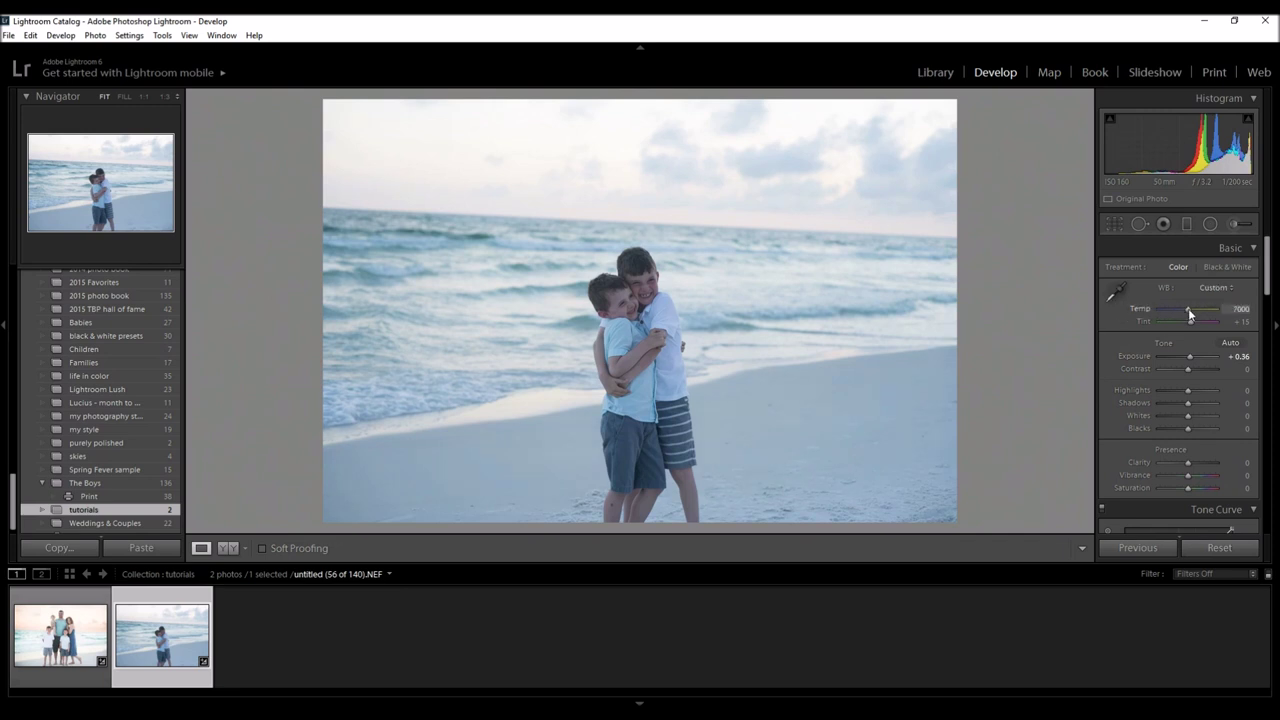
drag(1188, 312, 1196, 317)
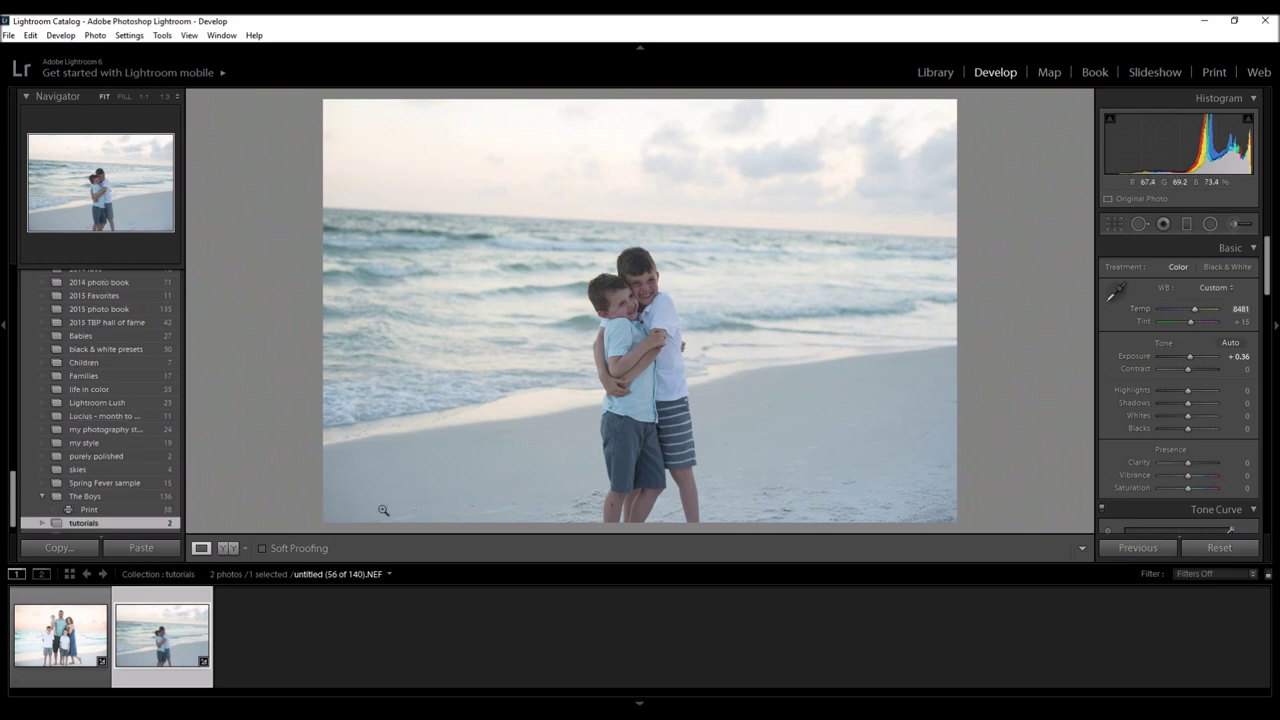
click(227, 548)
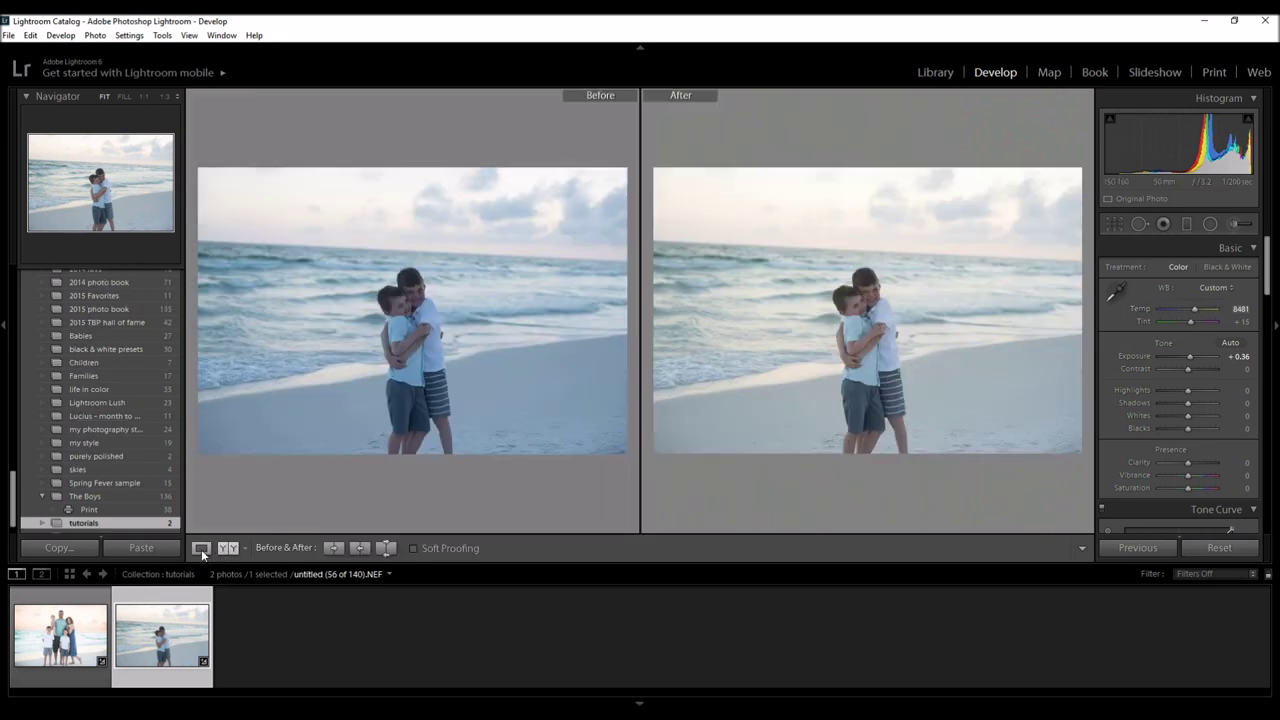
click(200, 549)
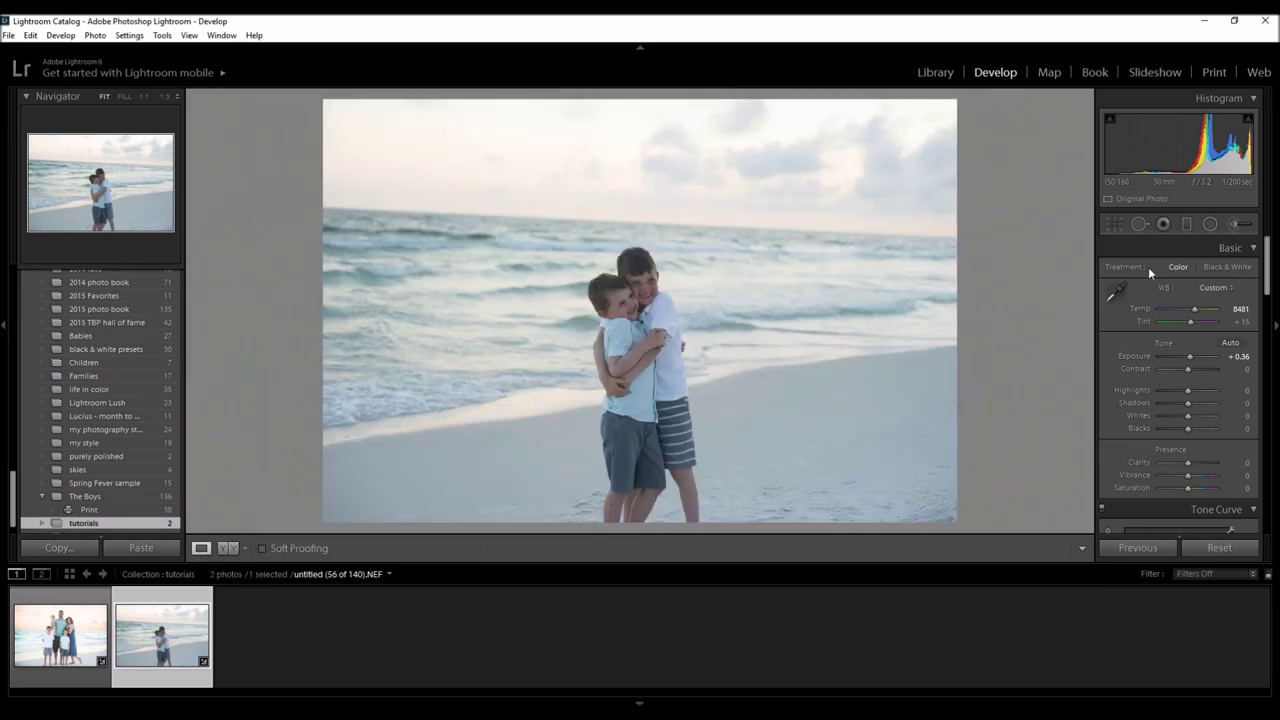
Apply the Radical preset from the TB Life in color group to the boys' photo
scroll(134, 459, up, 5)
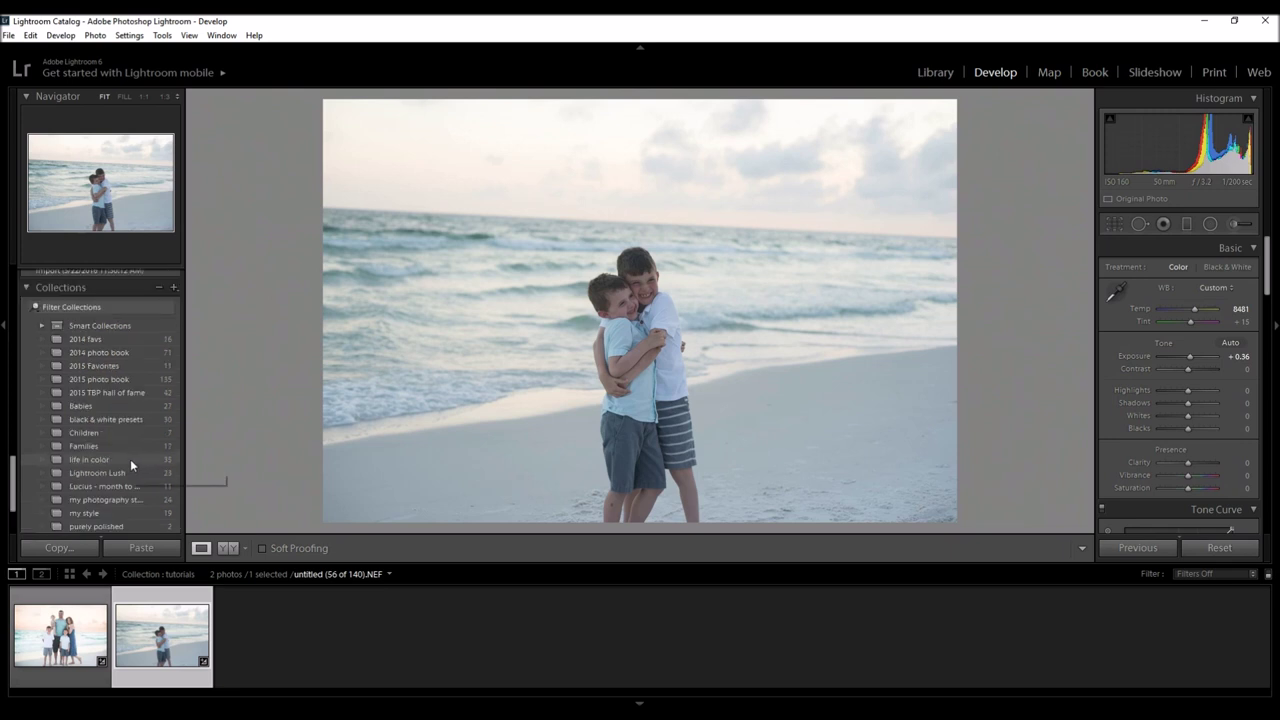
scroll(129, 459, down, 5)
scroll(121, 465, down, 5)
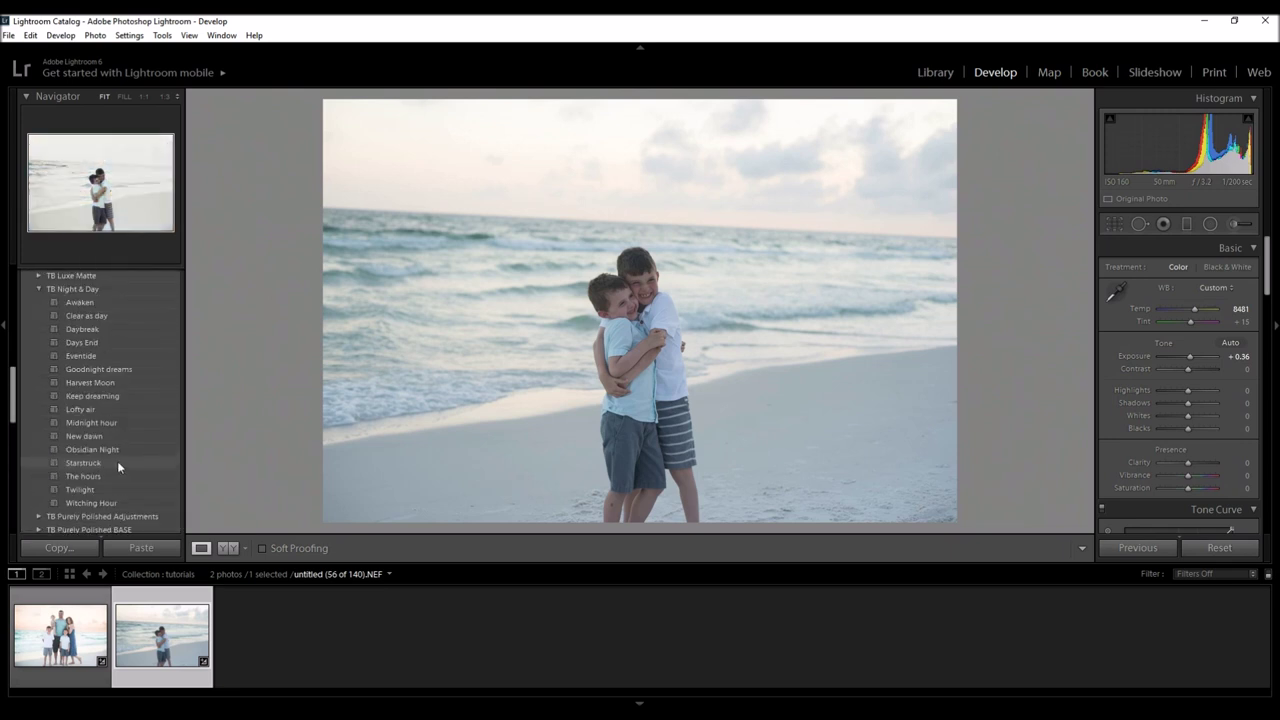
click(39, 360)
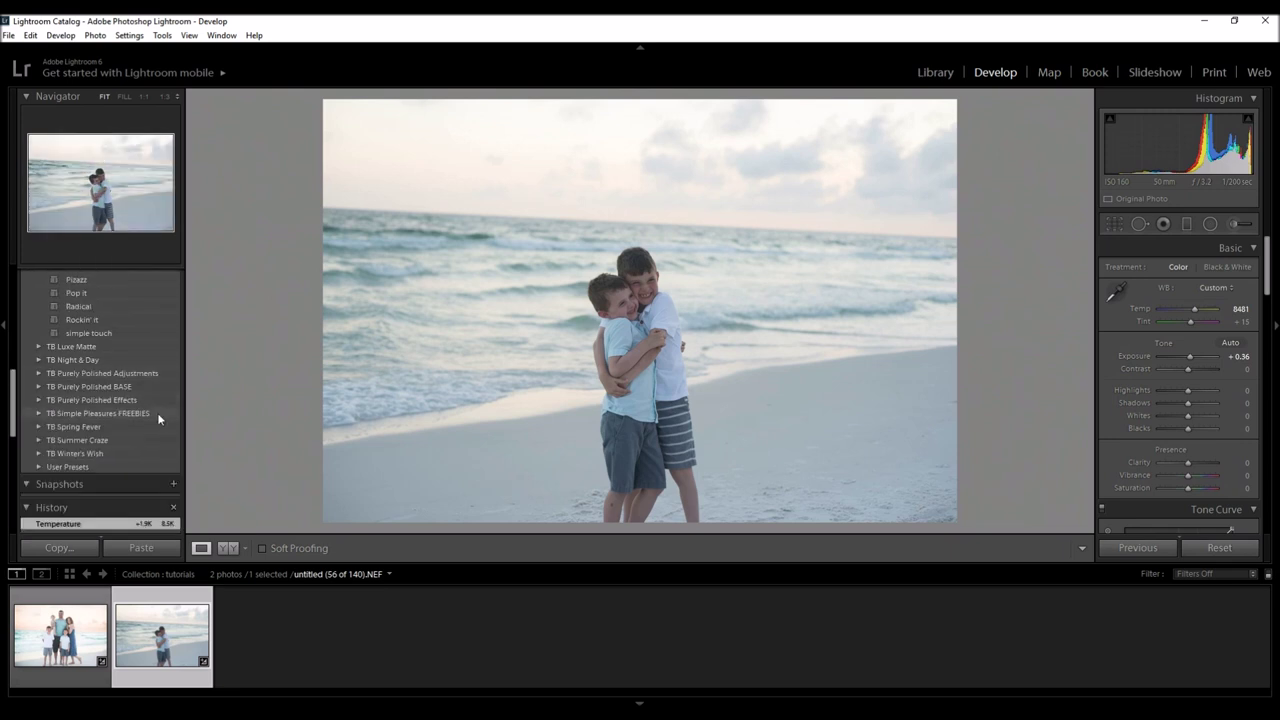
scroll(157, 412, up, 2)
scroll(157, 412, up, 4)
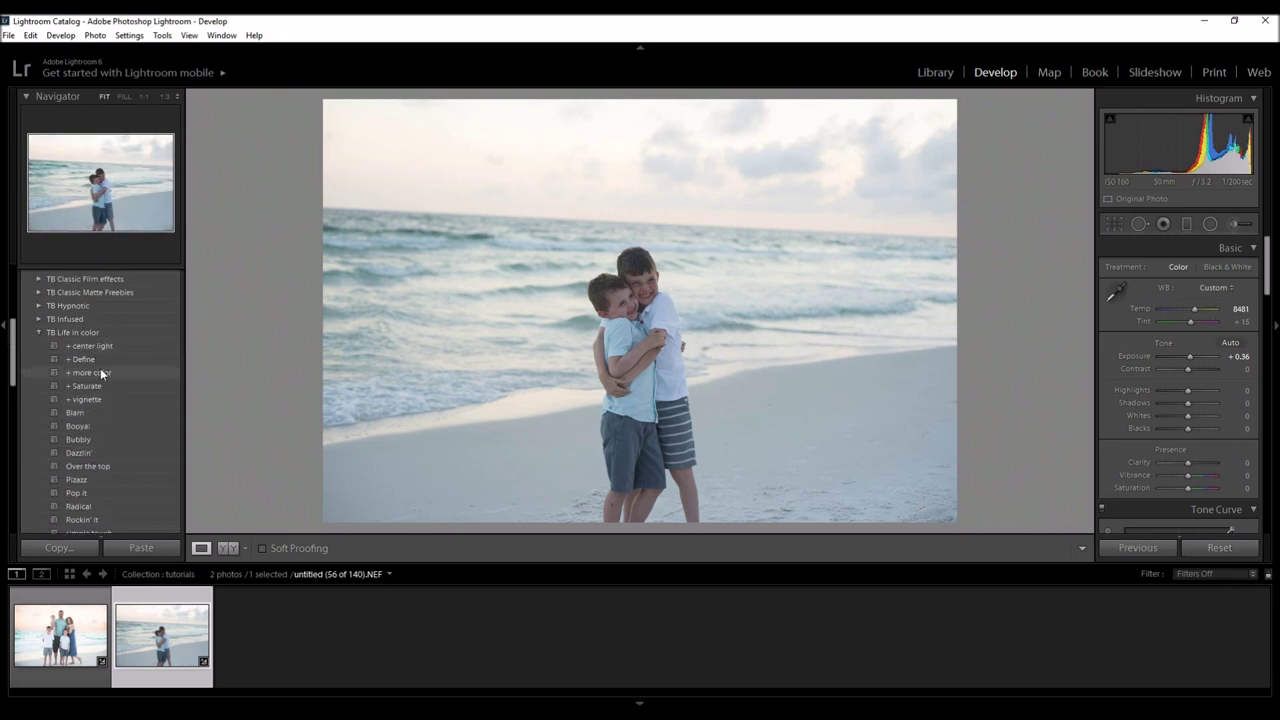
scroll(100, 372, down, 2)
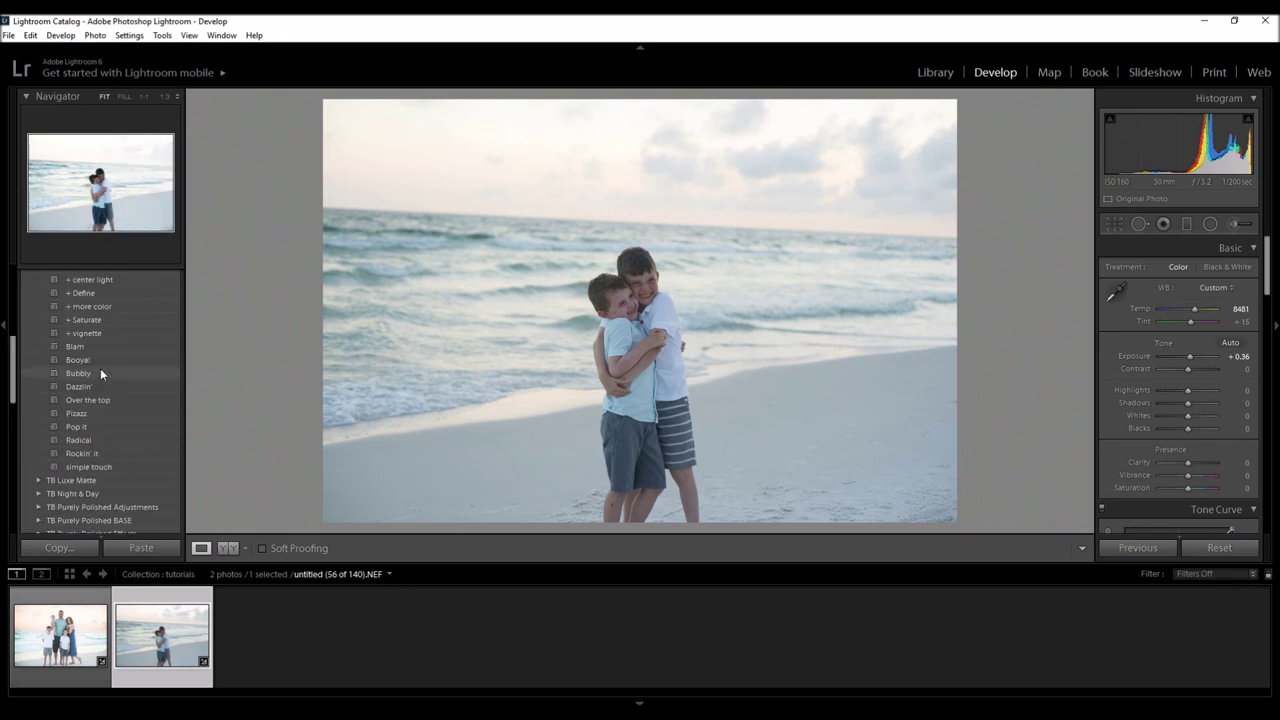
click(88, 444)
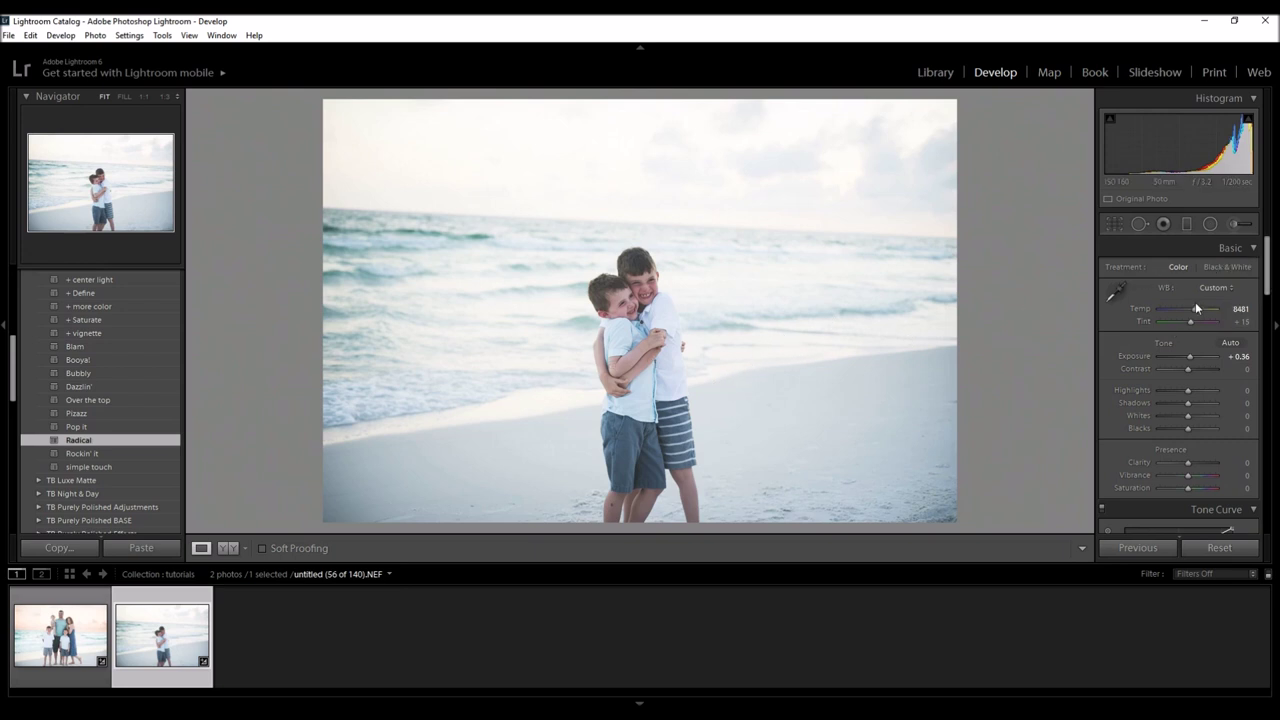
Raise Temp to 9195 and check the result in Before/After view
drag(1194, 310, 1197, 314)
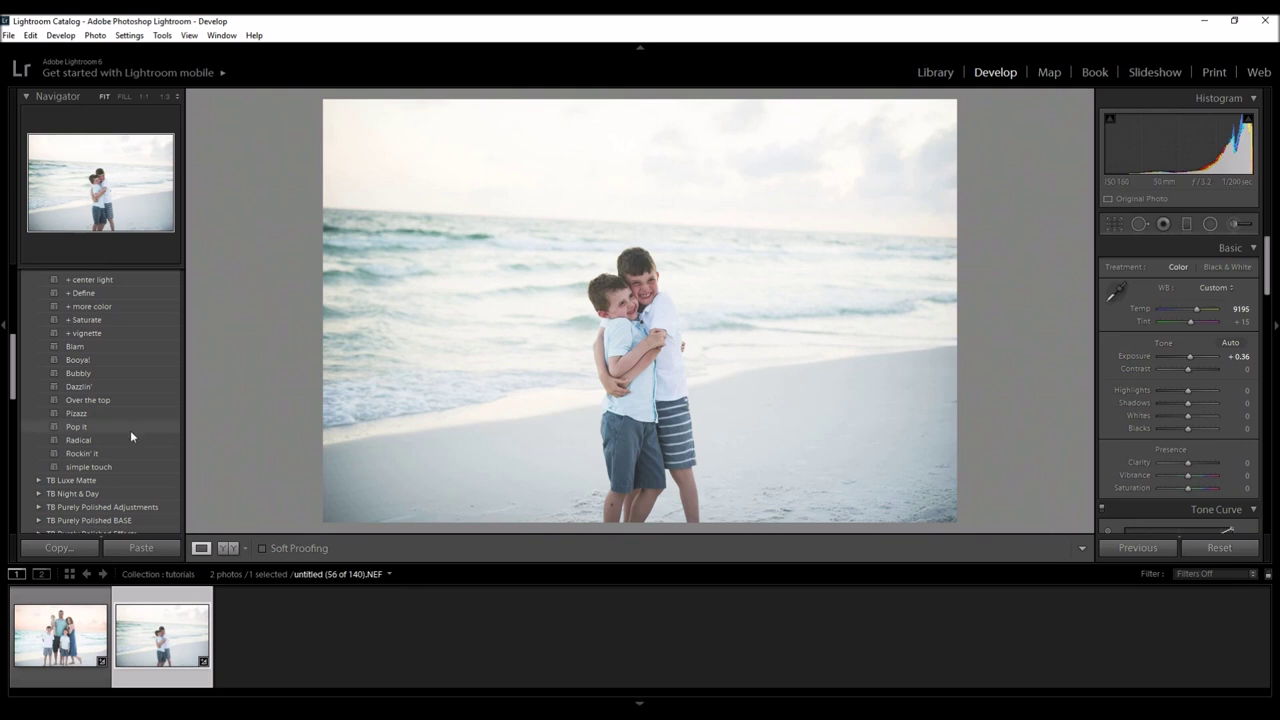
scroll(88, 428, up, 5)
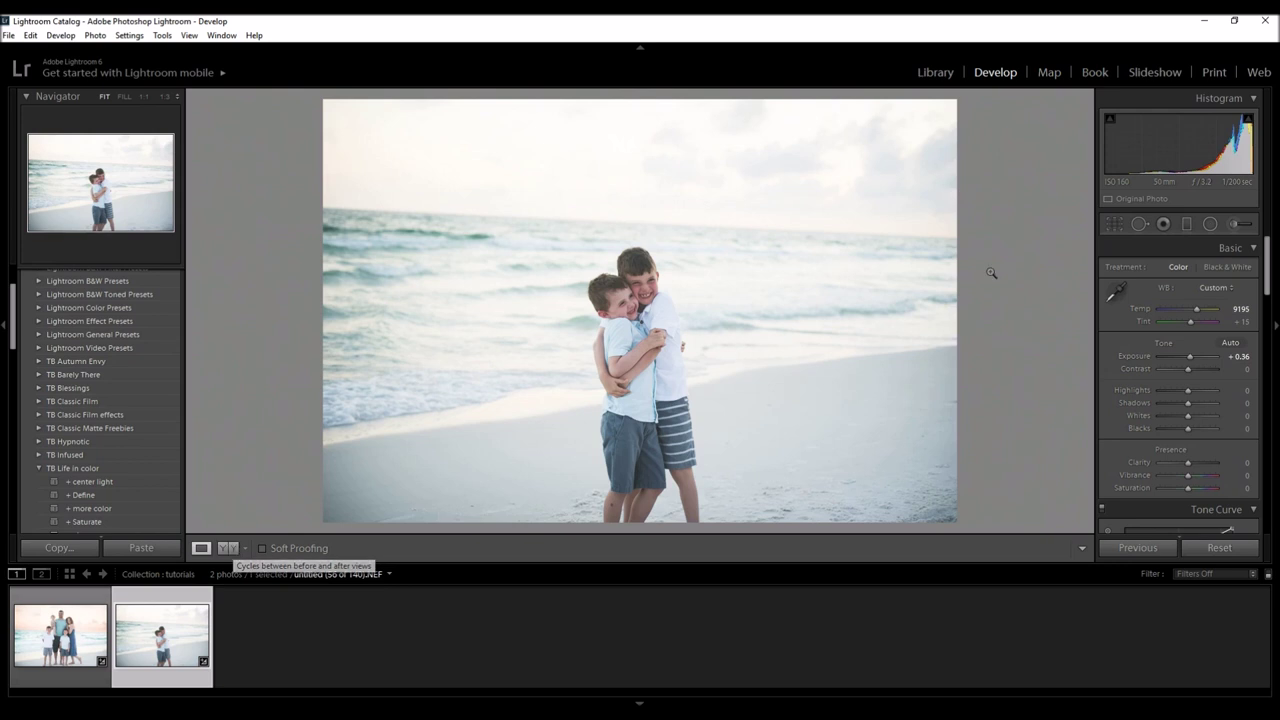
click(227, 548)
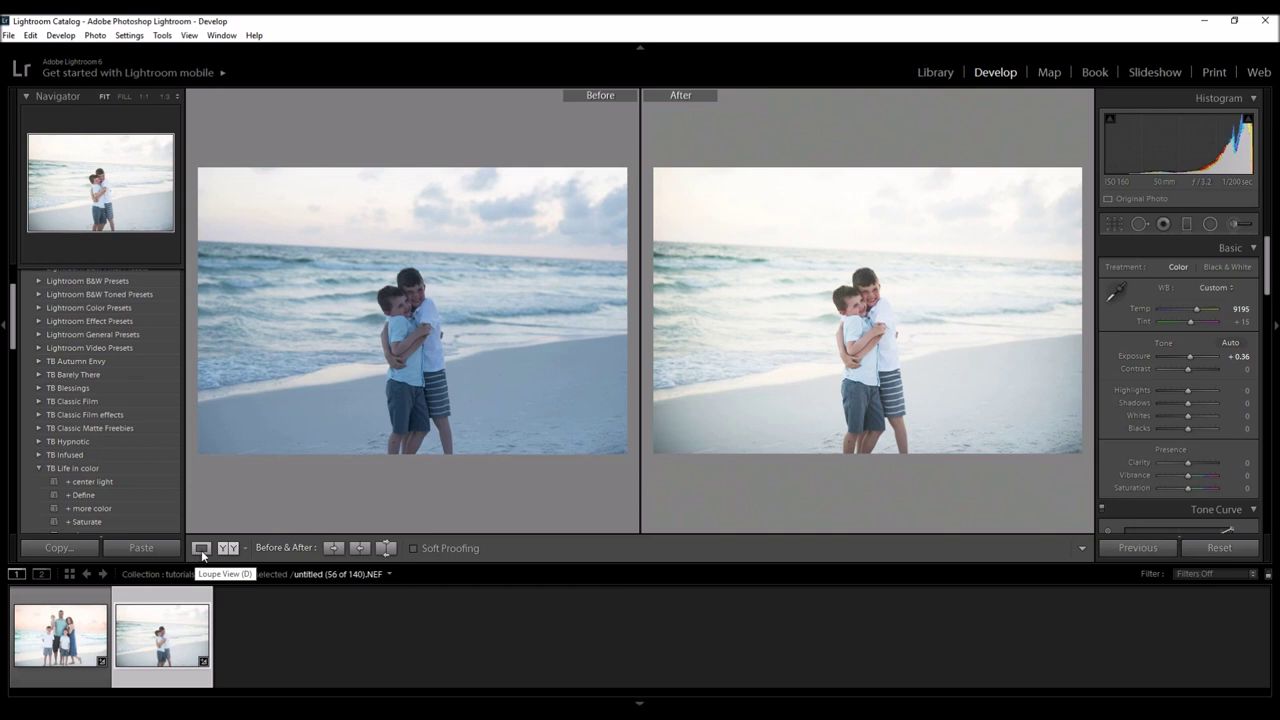
click(201, 550)
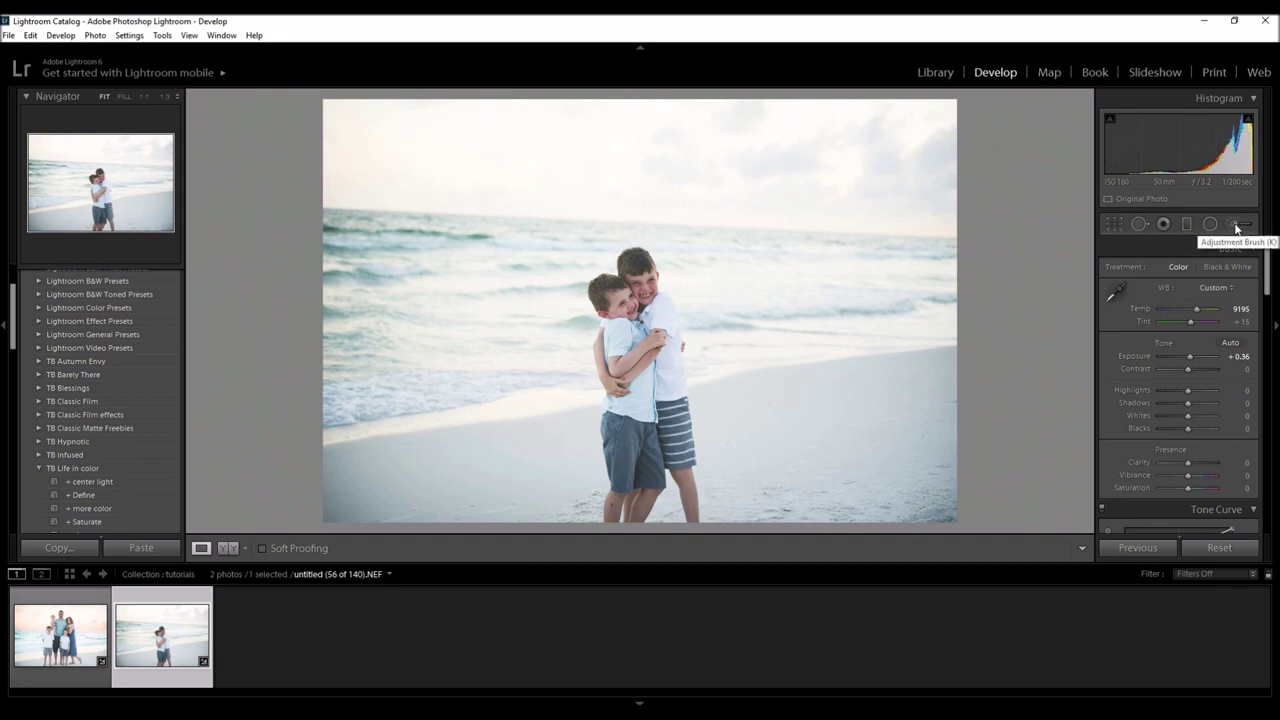
Start an Adjustment Brush using the PEACH SUNSET effect
click(1236, 226)
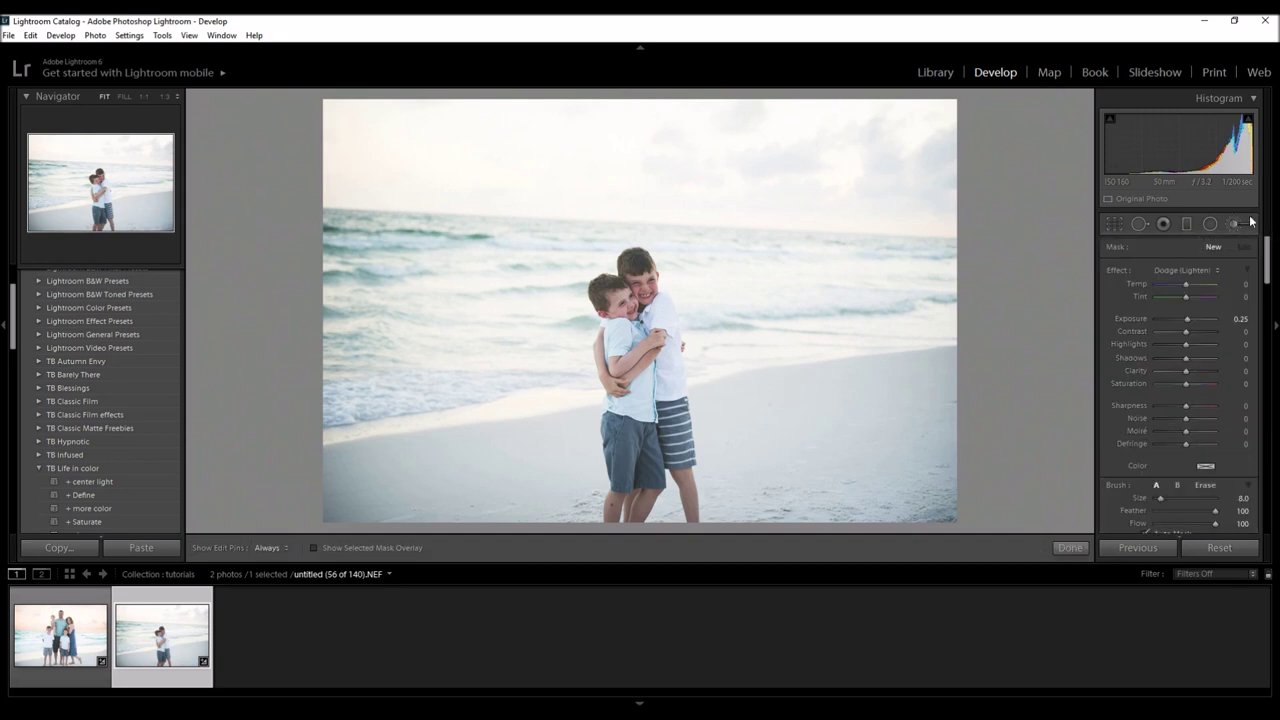
scroll(834, 185, up, 1)
click(1219, 272)
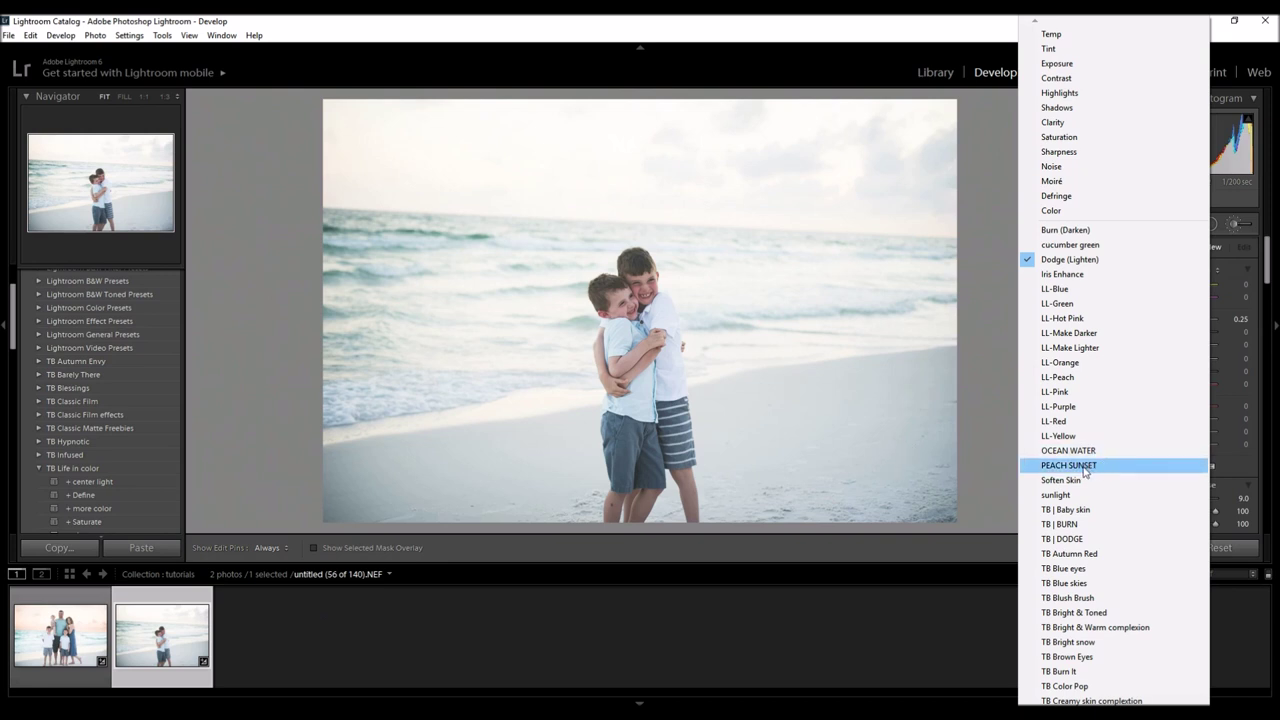
click(1084, 466)
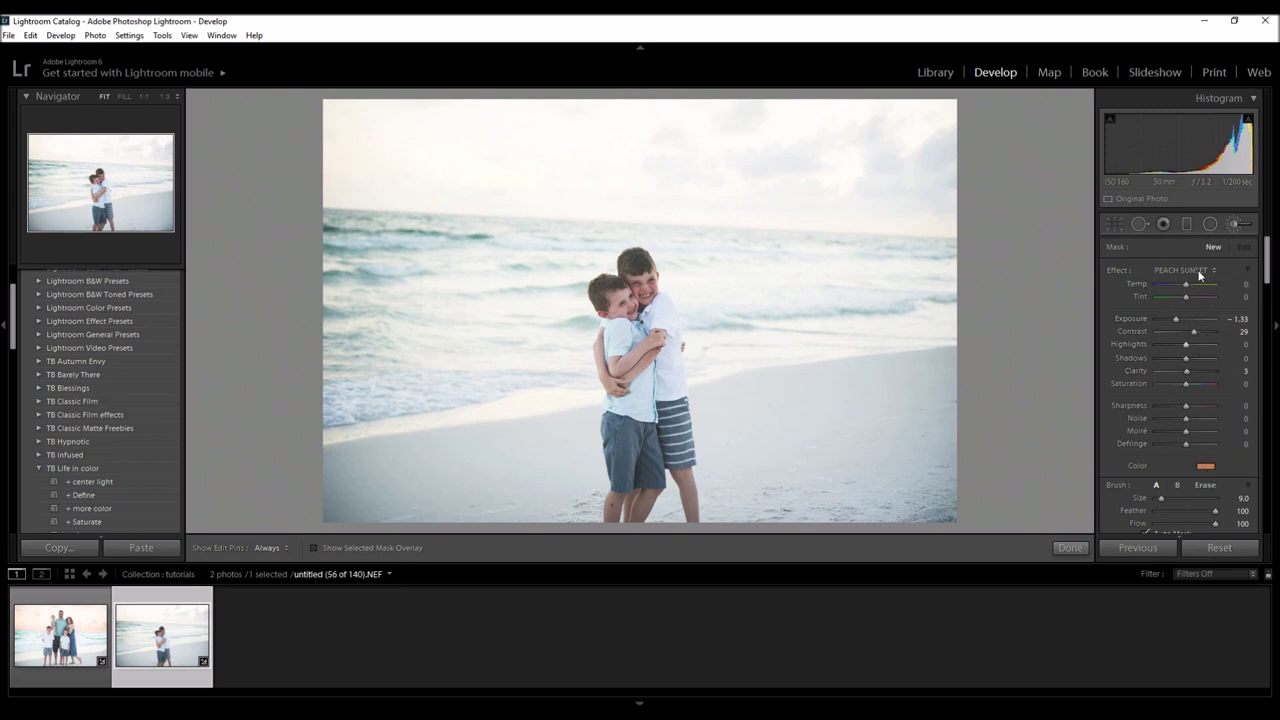
Change the brush colour tint to a soft, paler peach
click(1206, 466)
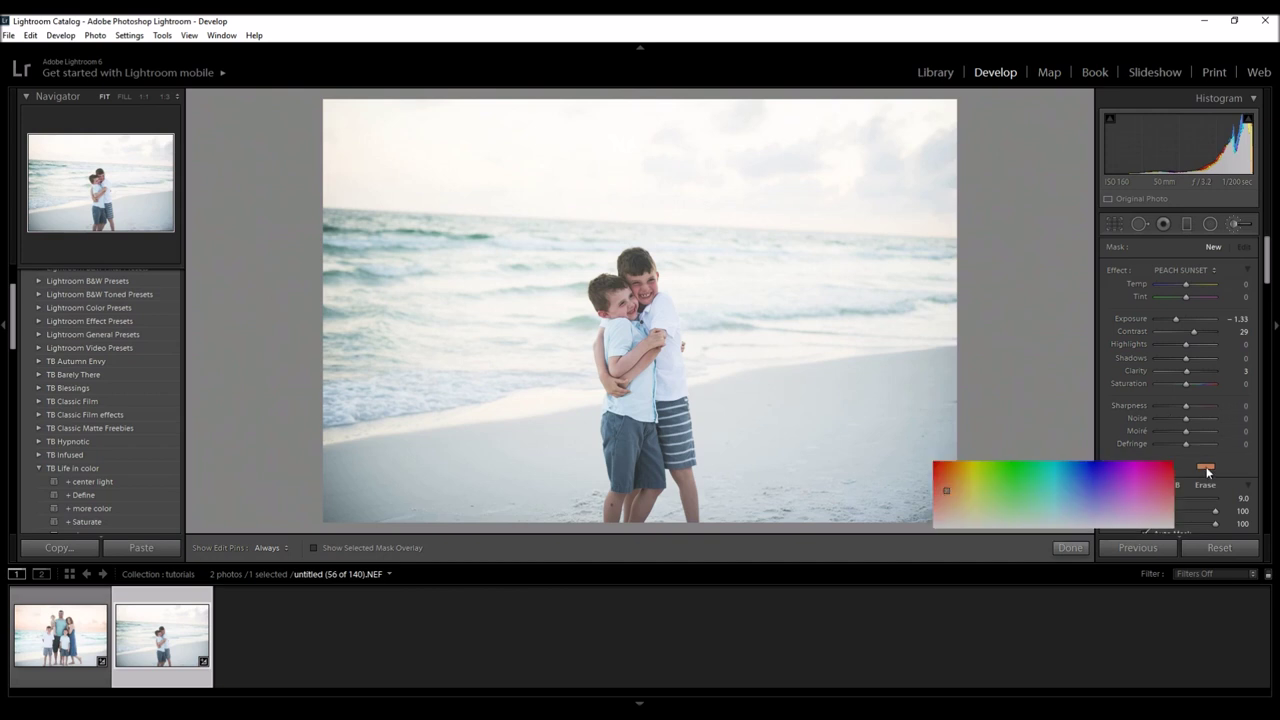
drag(947, 490, 948, 505)
click(922, 433)
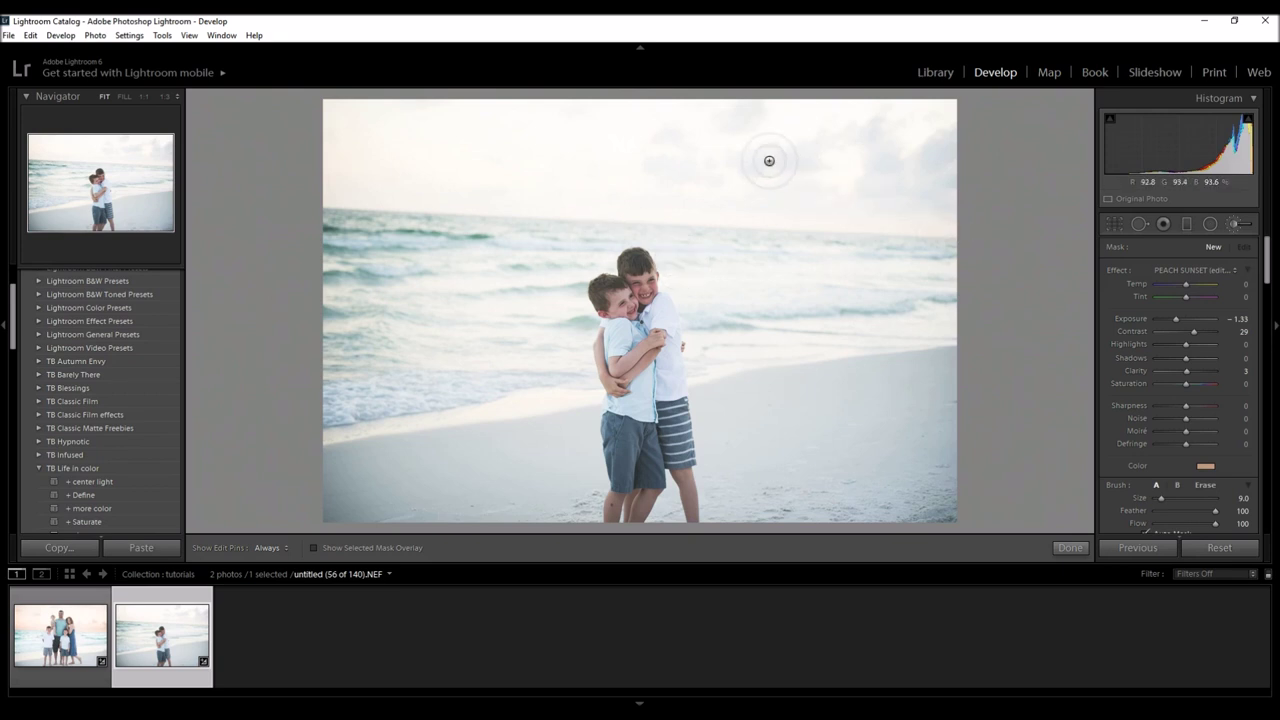
Paint peach across the sky, clouds, horizon and top-right corner
scroll(766, 157, up, 3)
key(h)
mouse_move(891, 127)
mouse_down()
mouse_move(358, 119)
mouse_move(496, 144)
mouse_move(349, 148)
mouse_move(781, 152)
mouse_move(527, 160)
mouse_up()
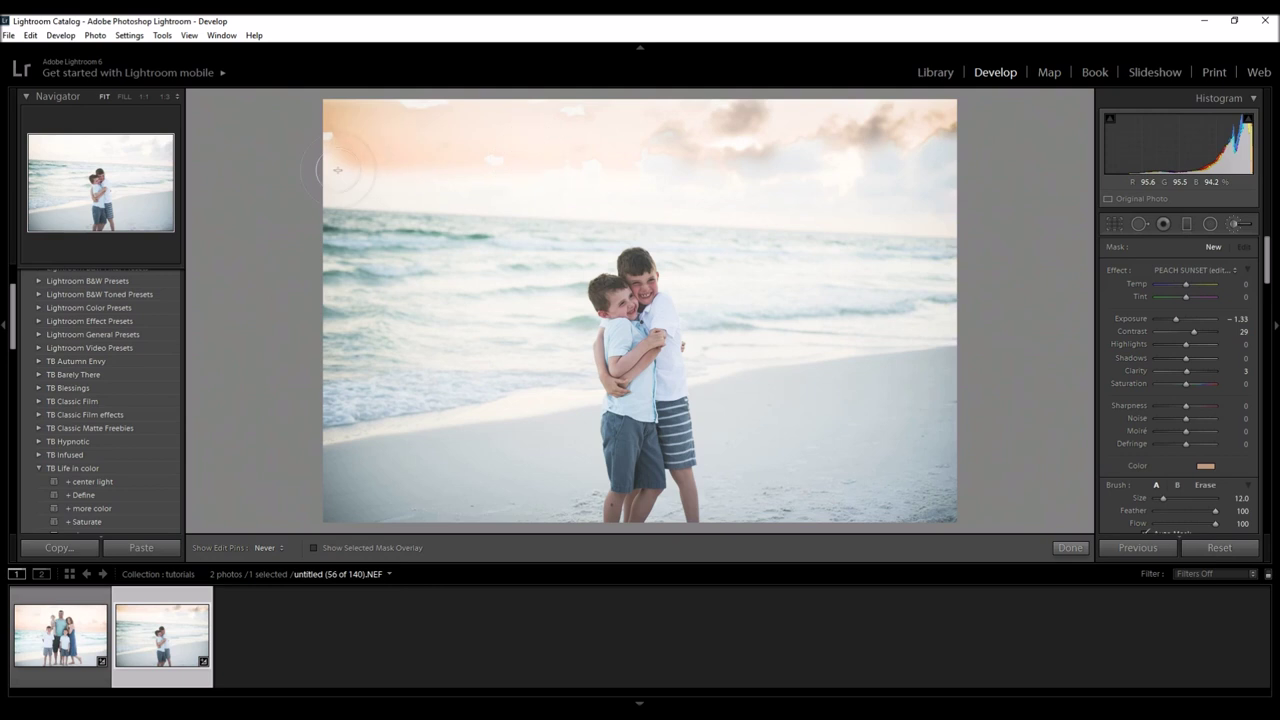
mouse_move(338, 170)
mouse_down()
mouse_move(1002, 202)
mouse_move(727, 205)
mouse_up()
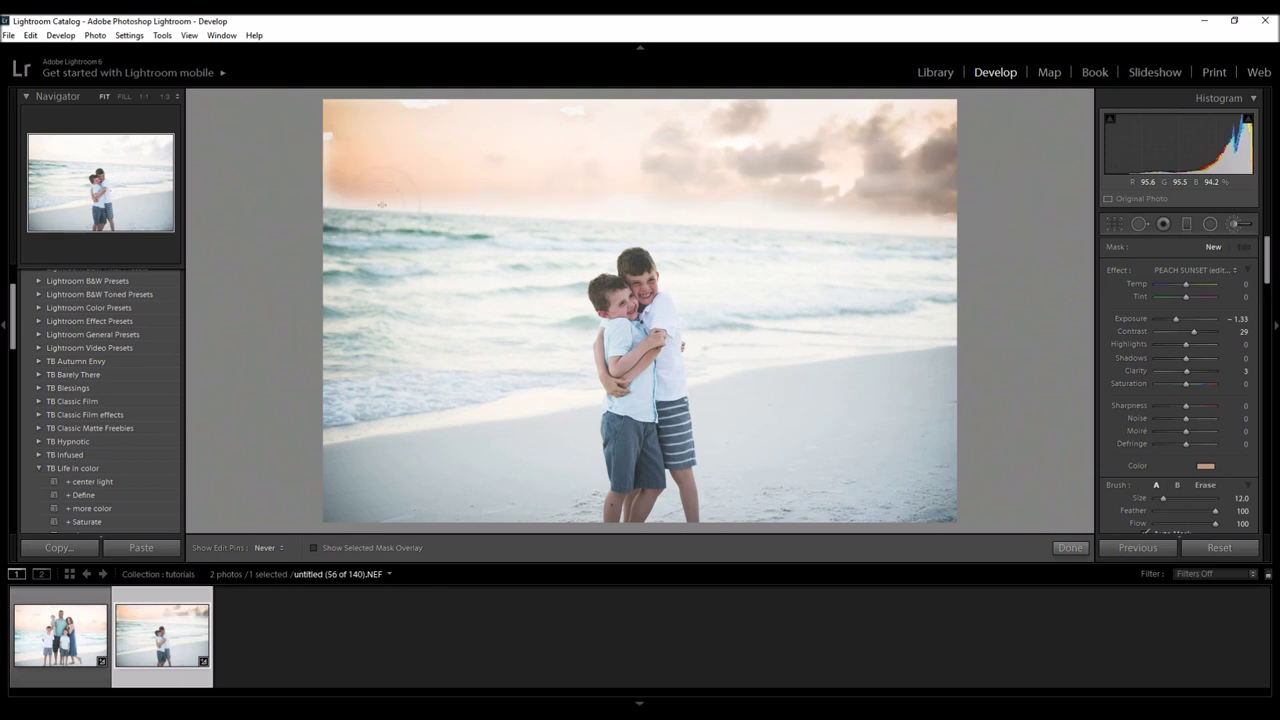
drag(381, 205, 294, 200)
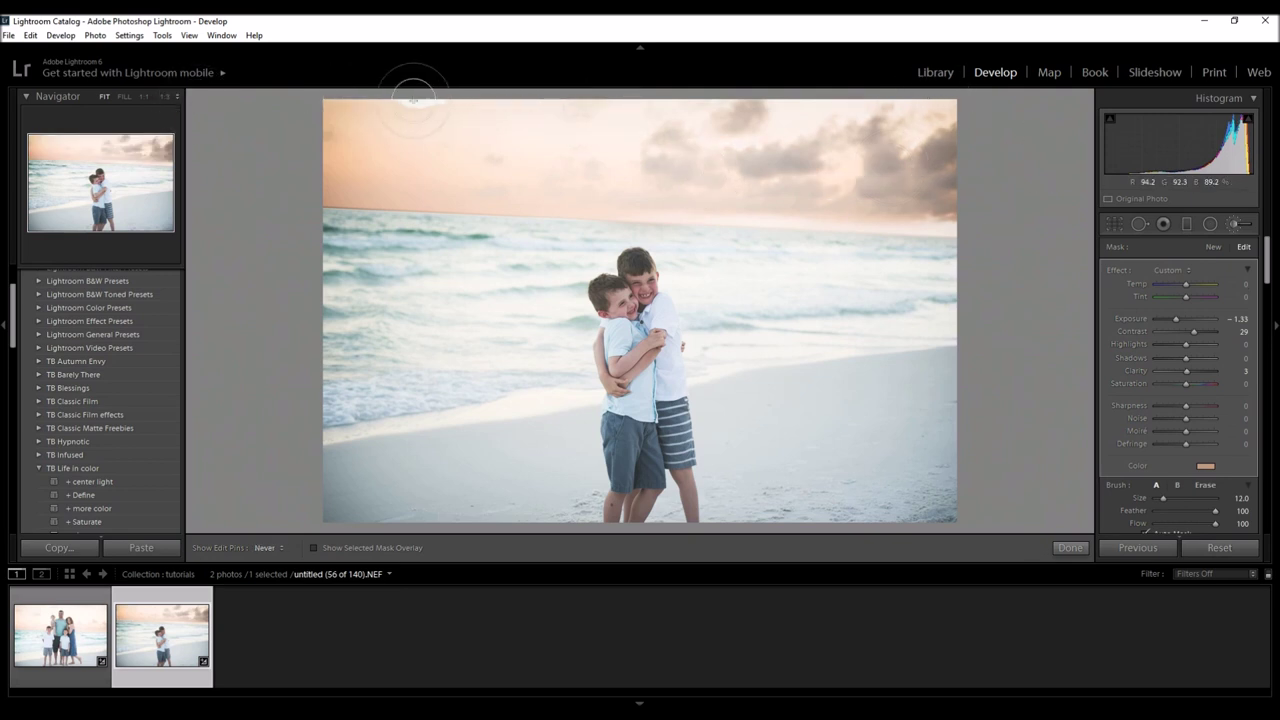
key(h)
drag(851, 126, 938, 122)
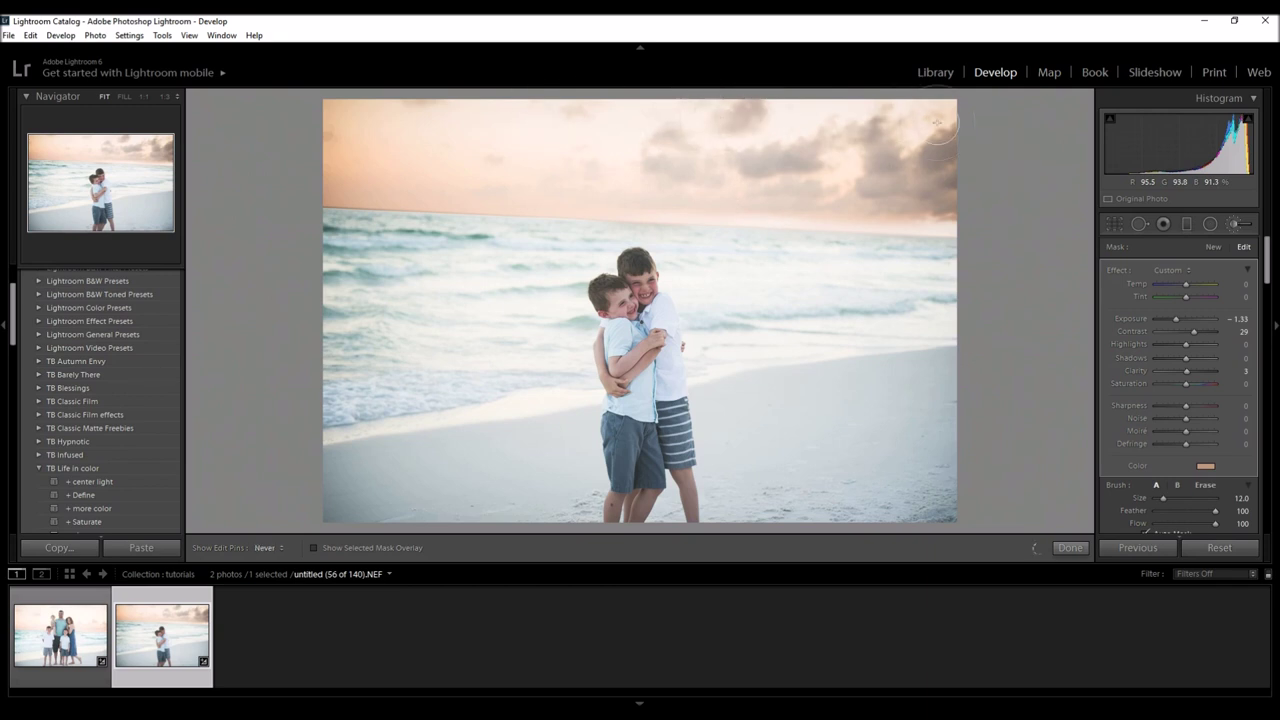
Lower the peach effect Amount to 25
key(h)
click(1247, 272)
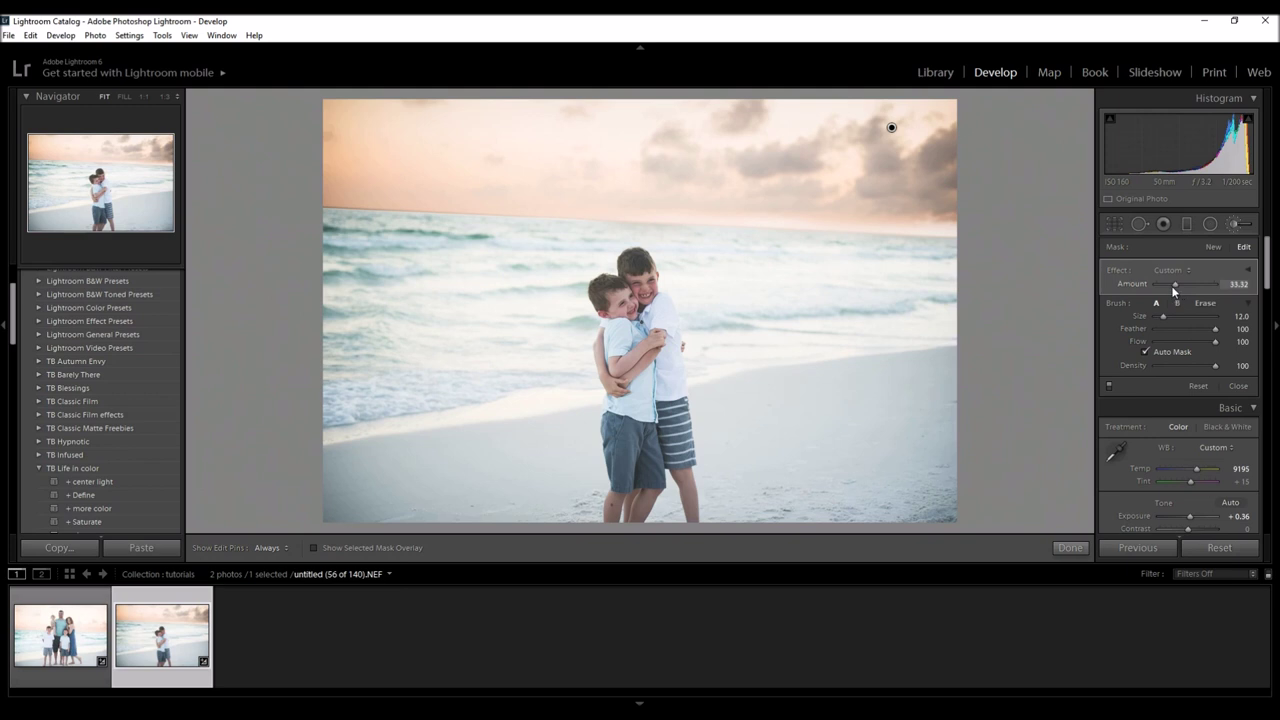
drag(1173, 288, 1167, 285)
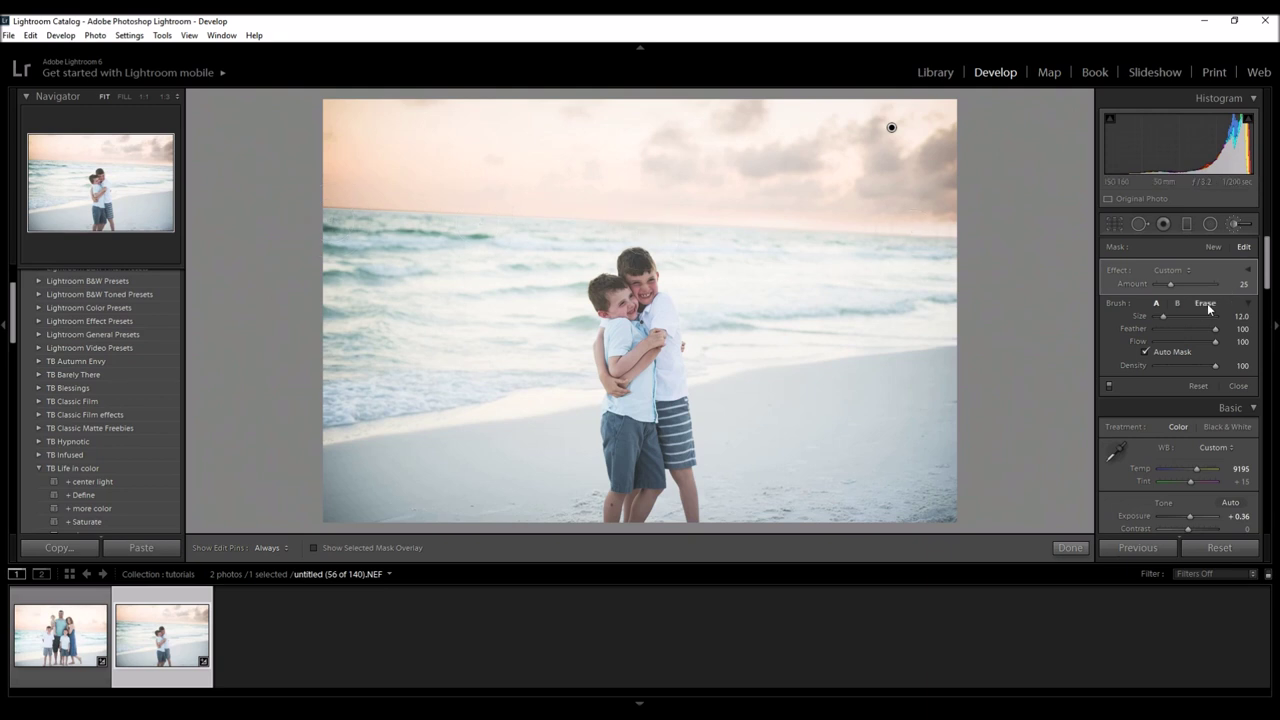
Erase peach mask spill along the horizon with the mask overlay shown
click(314, 549)
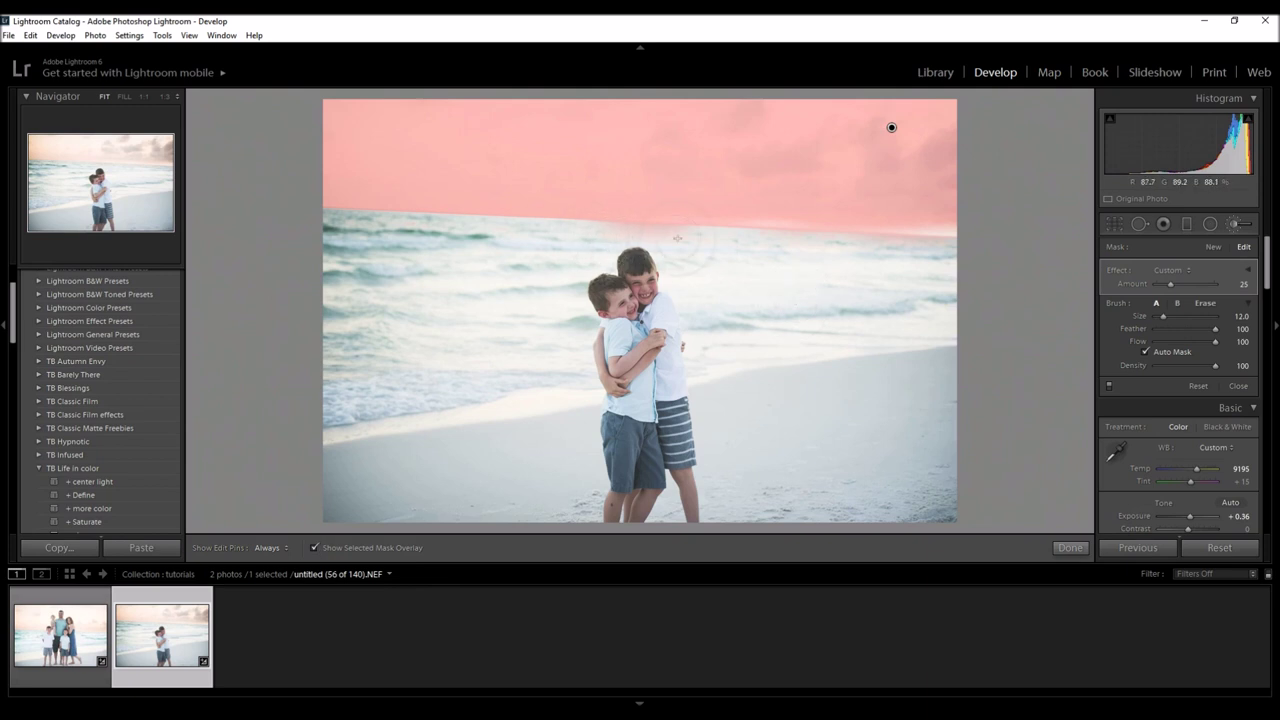
click(1206, 305)
key(h)
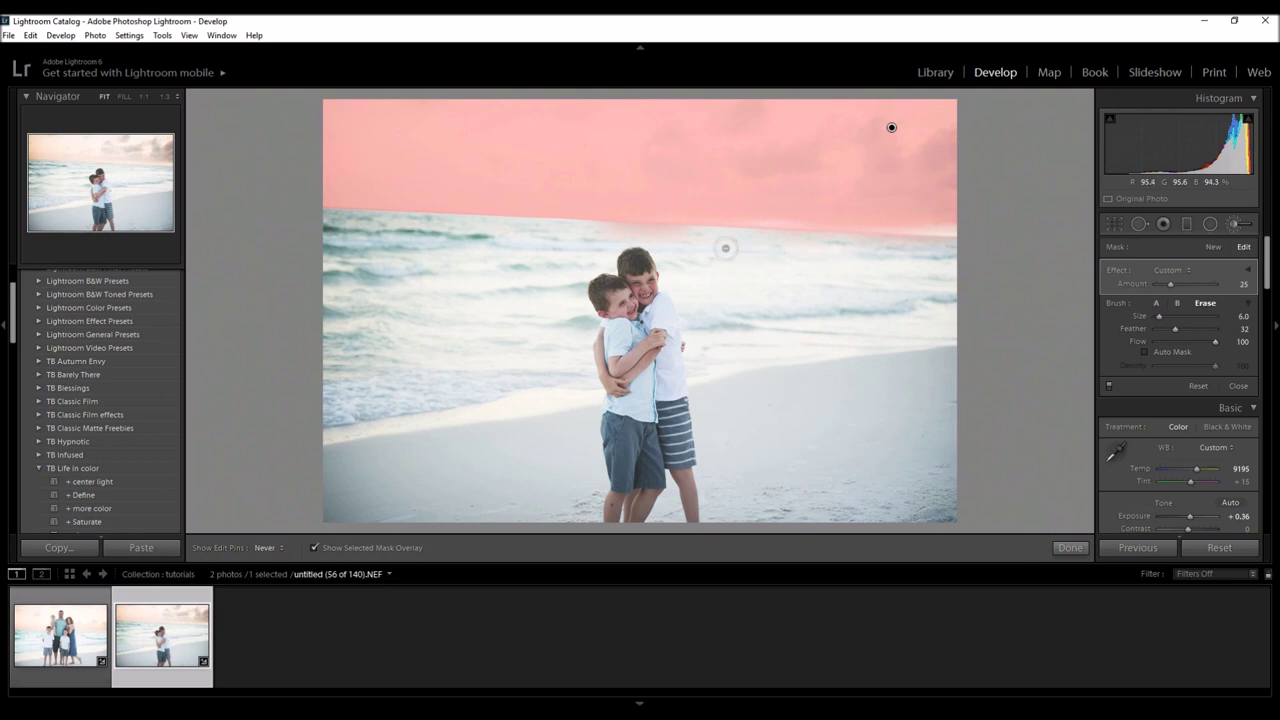
drag(714, 233, 995, 251)
key(h)
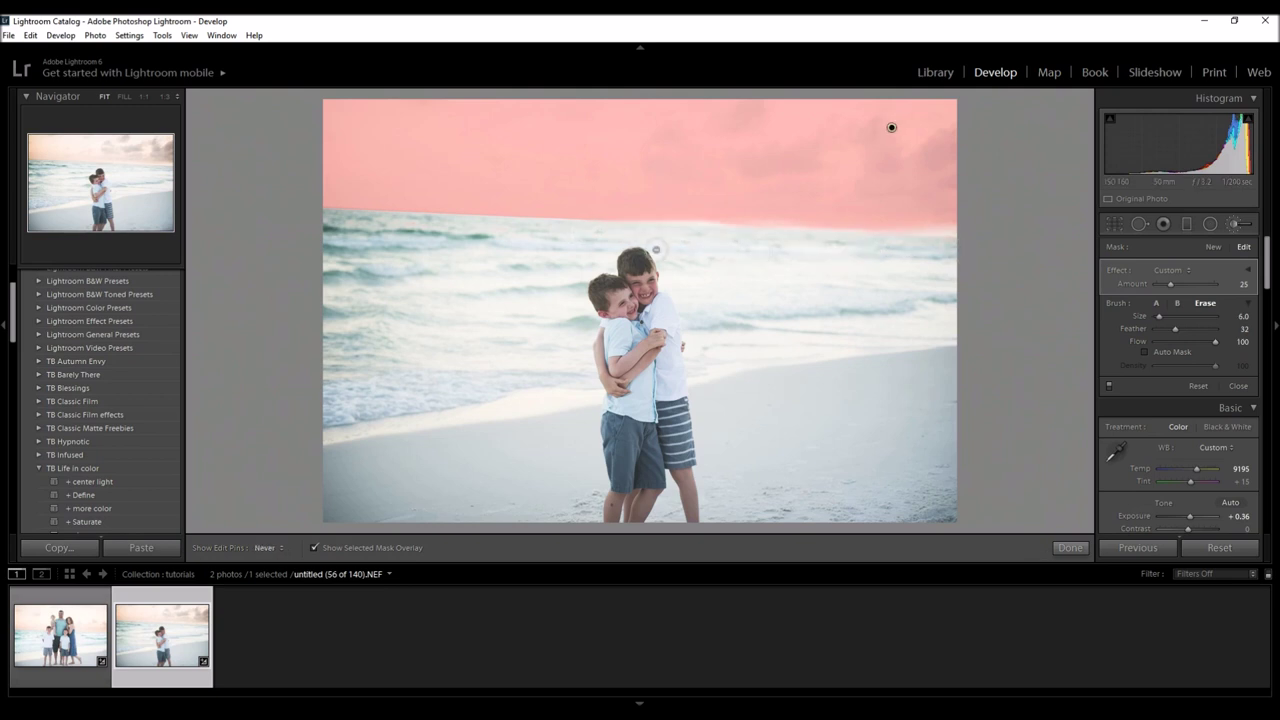
Repaint the horizon band with PEACH SUNSET, bringing the Amount to 33
click(1157, 303)
click(1172, 274)
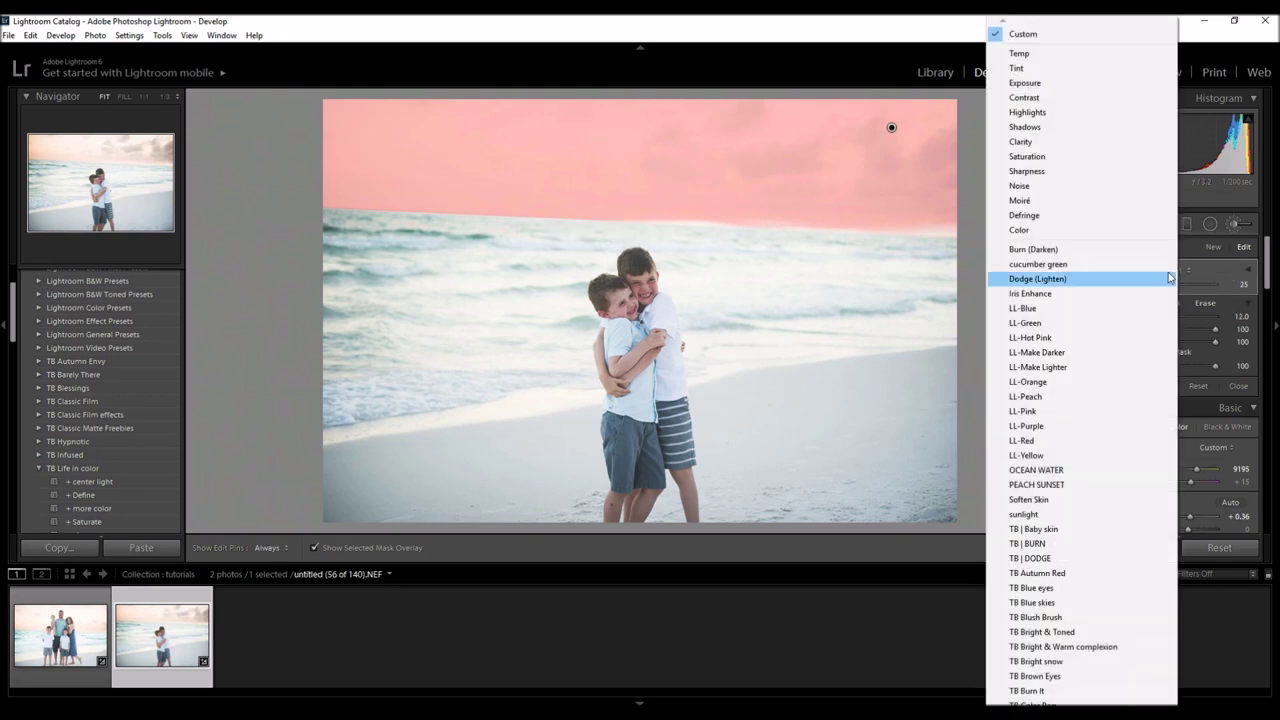
click(1054, 486)
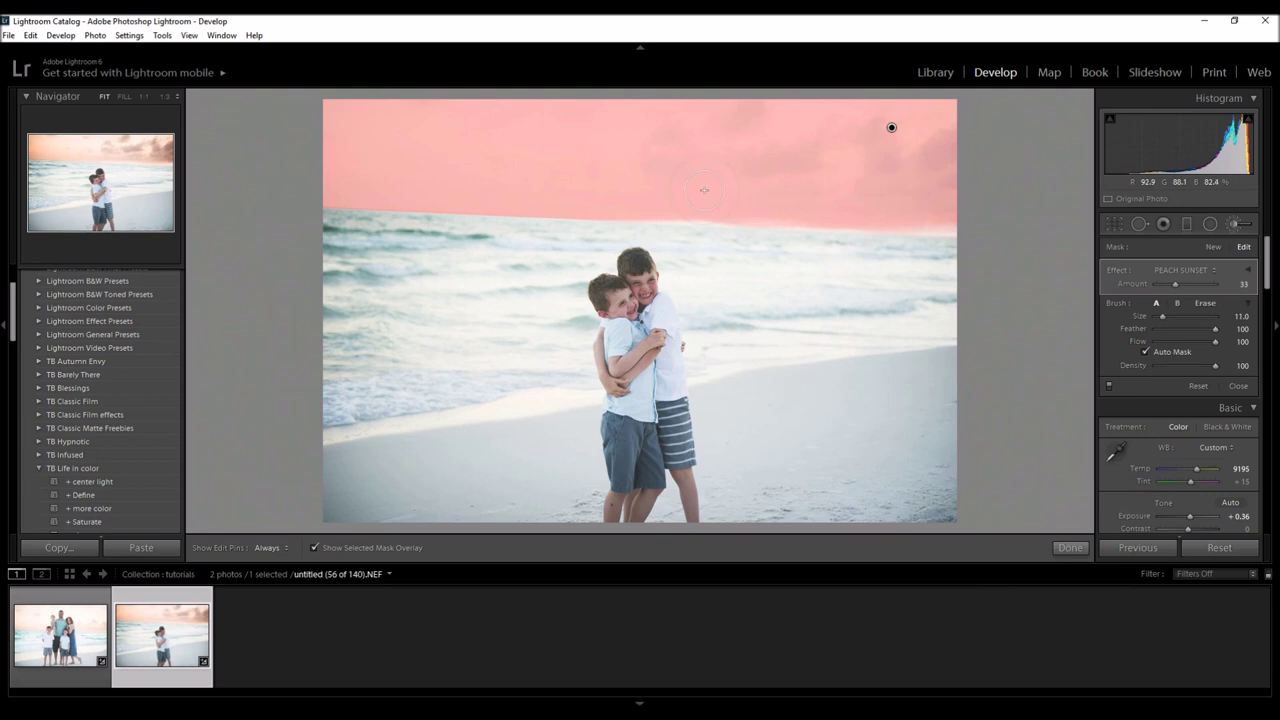
key(h)
key(h)
click(314, 549)
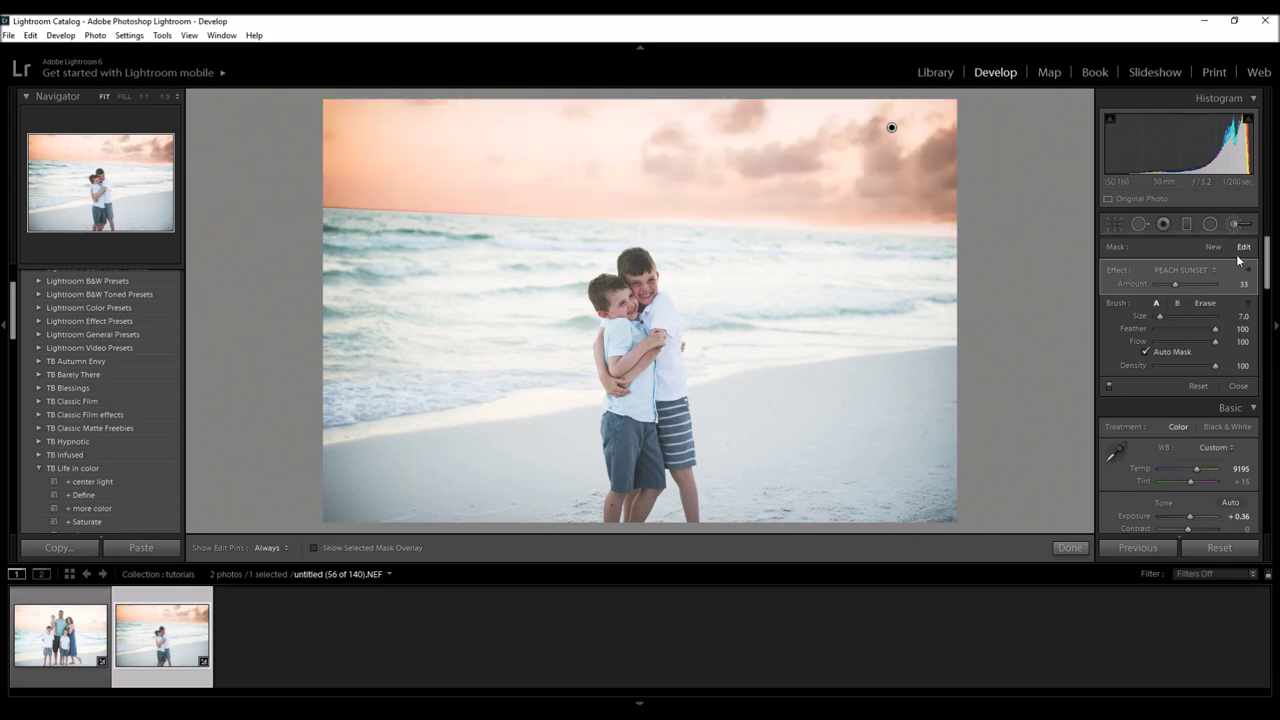
key(h)
drag(840, 219, 1000, 222)
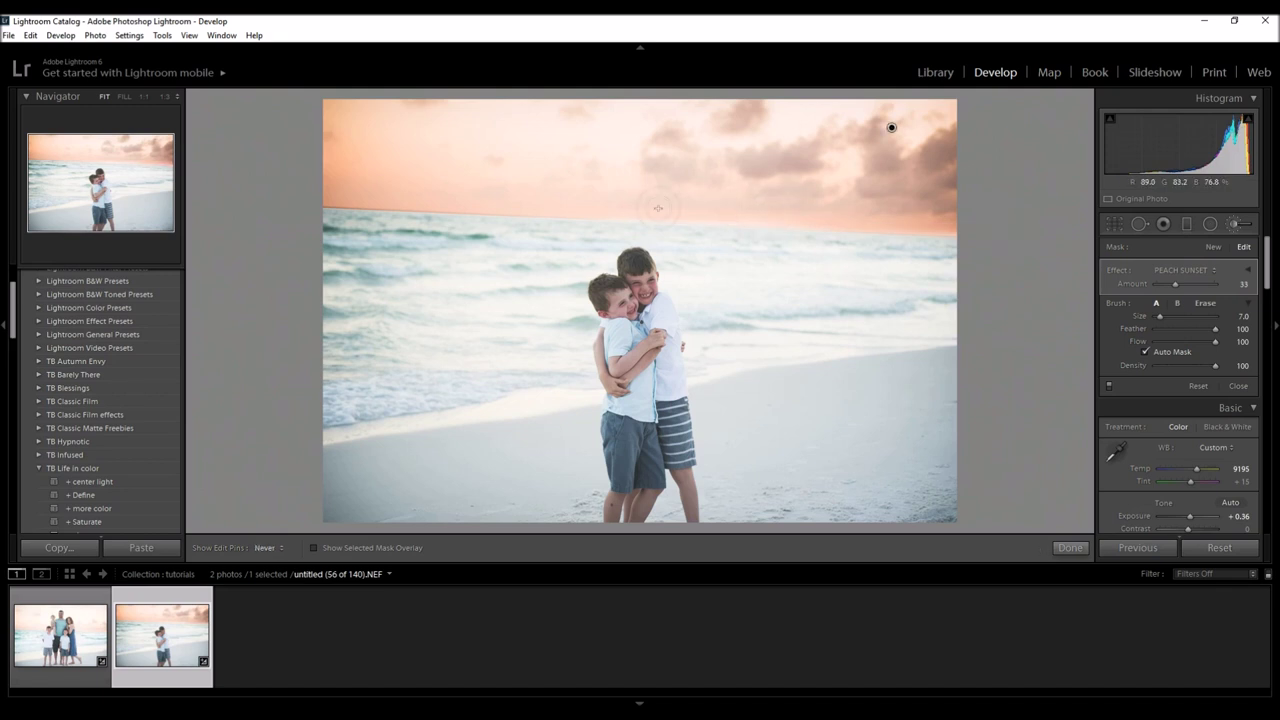
key(h)
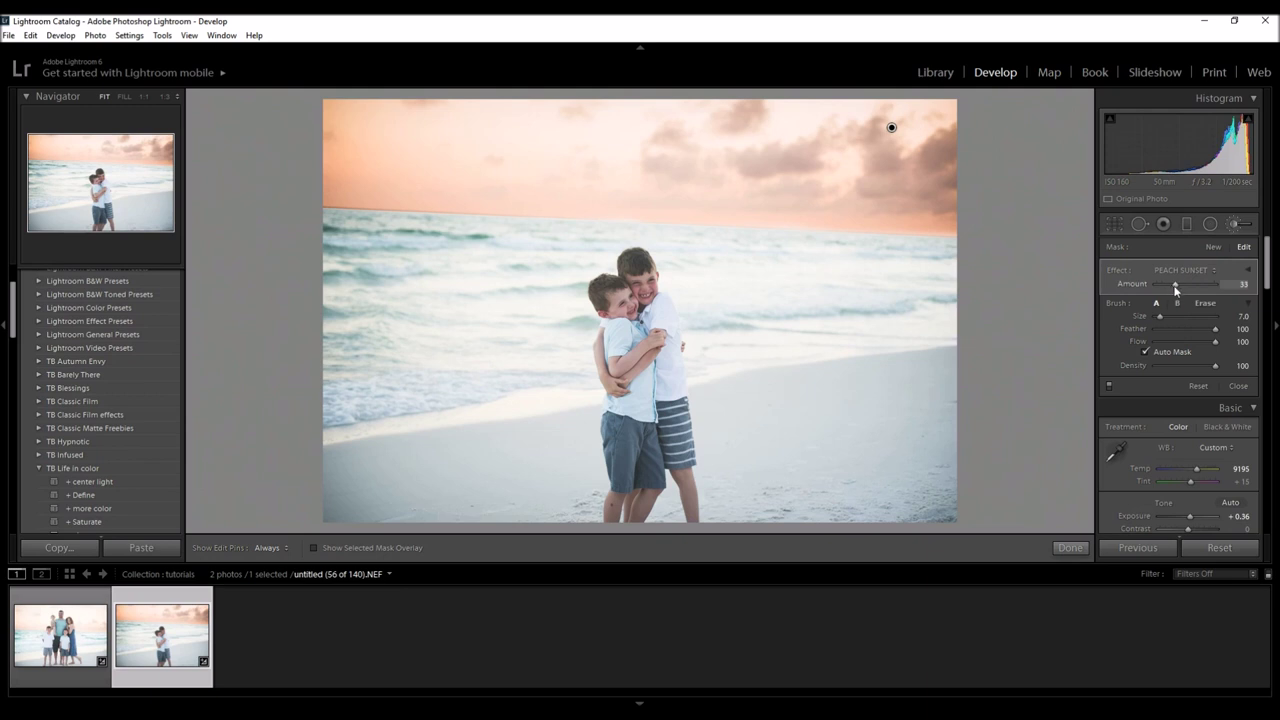
Fine-tune the Peach Sunset Amount, settling at 24 for a paler sky
drag(1174, 289, 1169, 289)
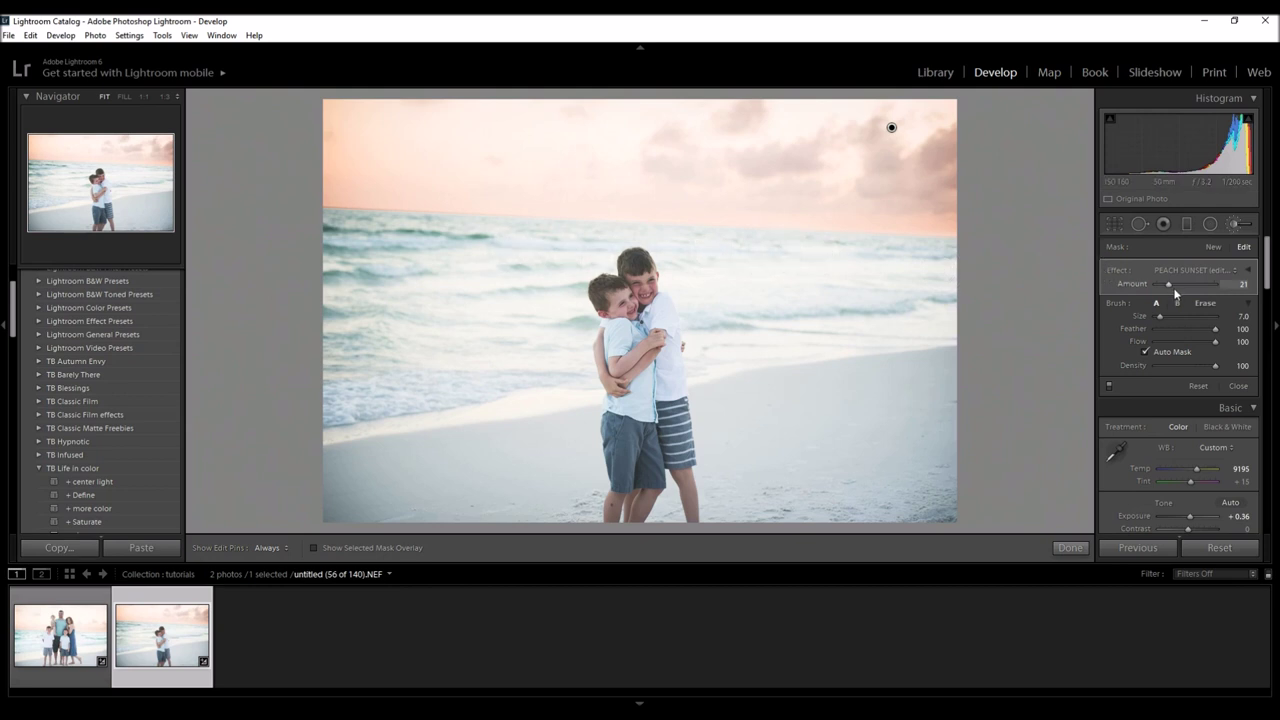
drag(1170, 286, 1182, 286)
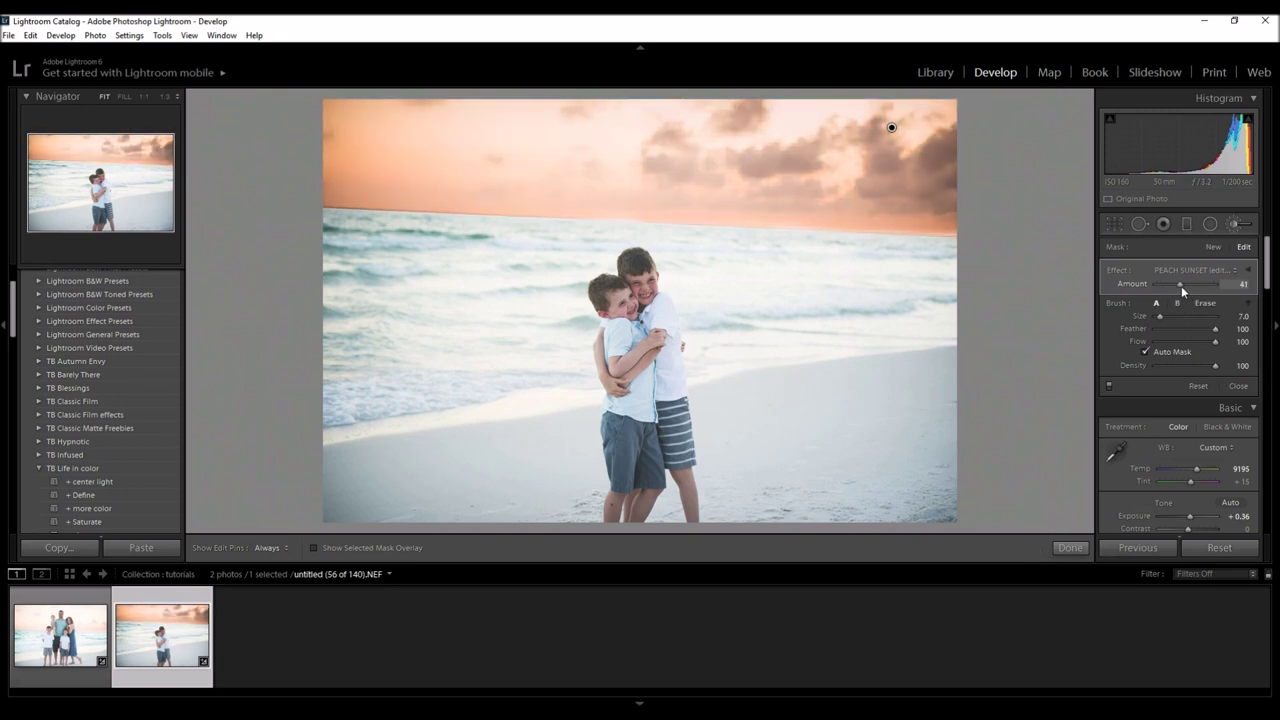
drag(1181, 286, 1170, 290)
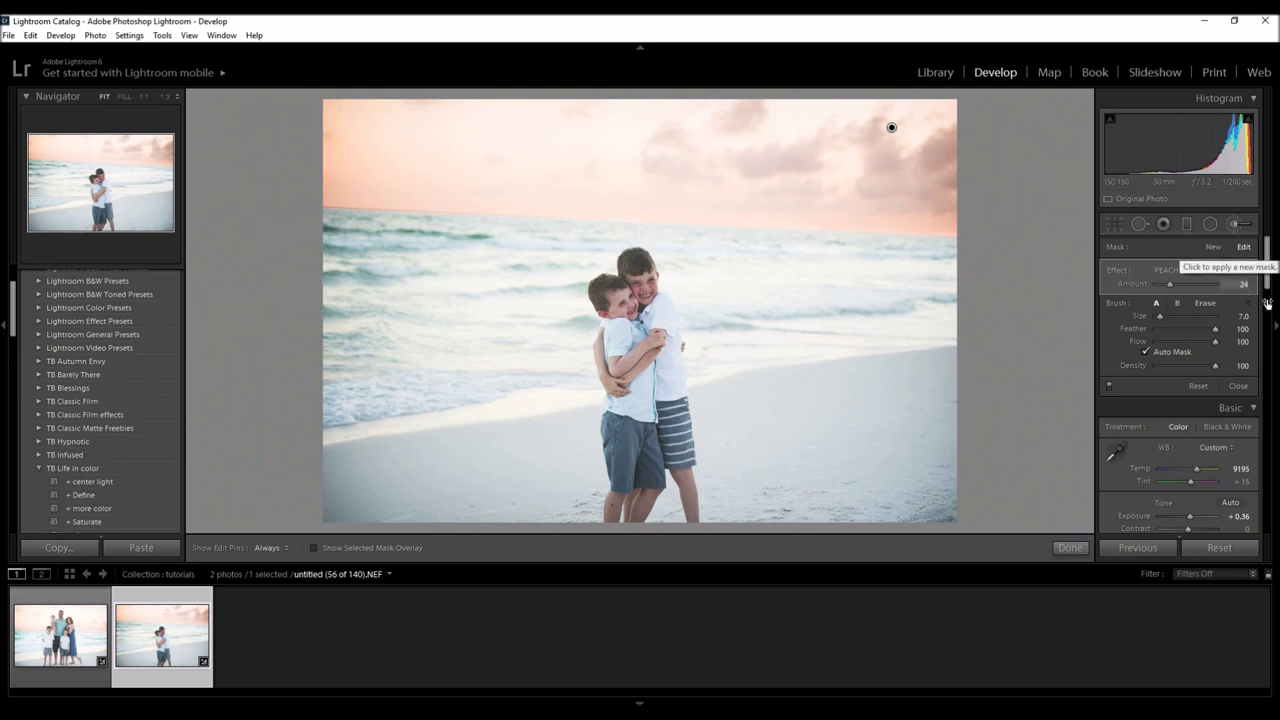
Create a new brush adjustment with the OCEAN WATER effect and slightly lower contrast
click(1213, 249)
click(1189, 274)
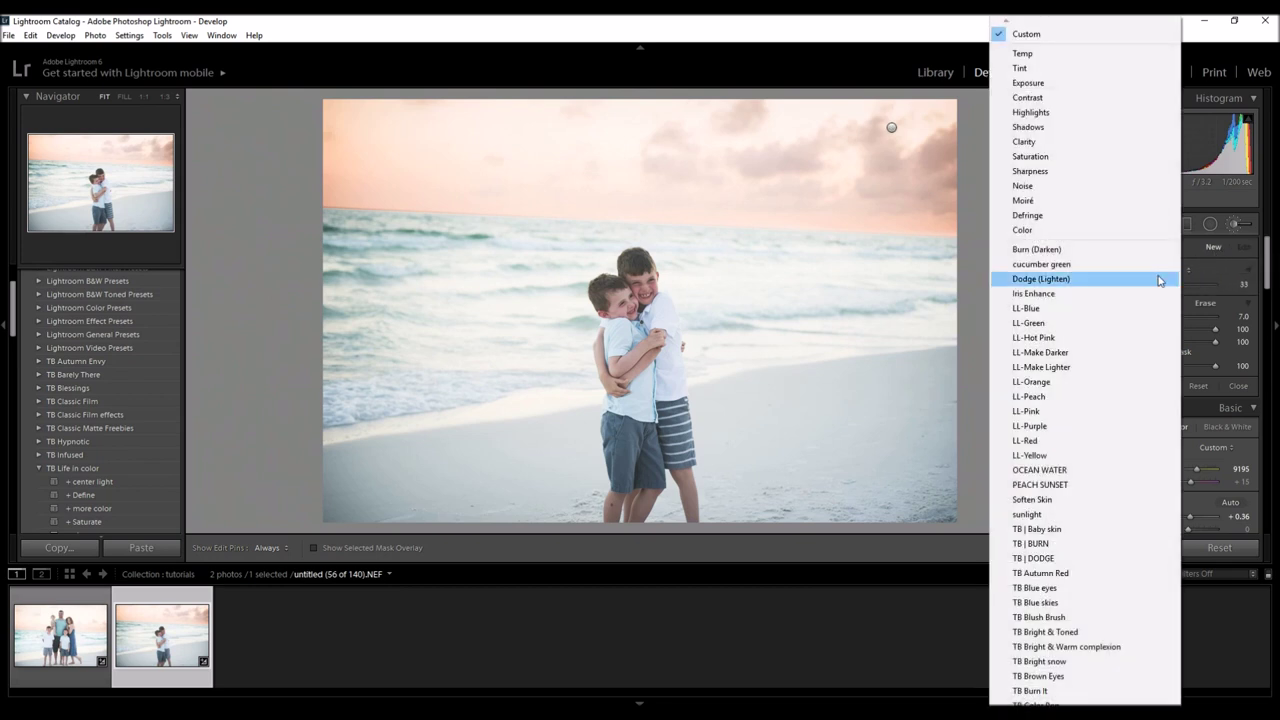
click(1058, 472)
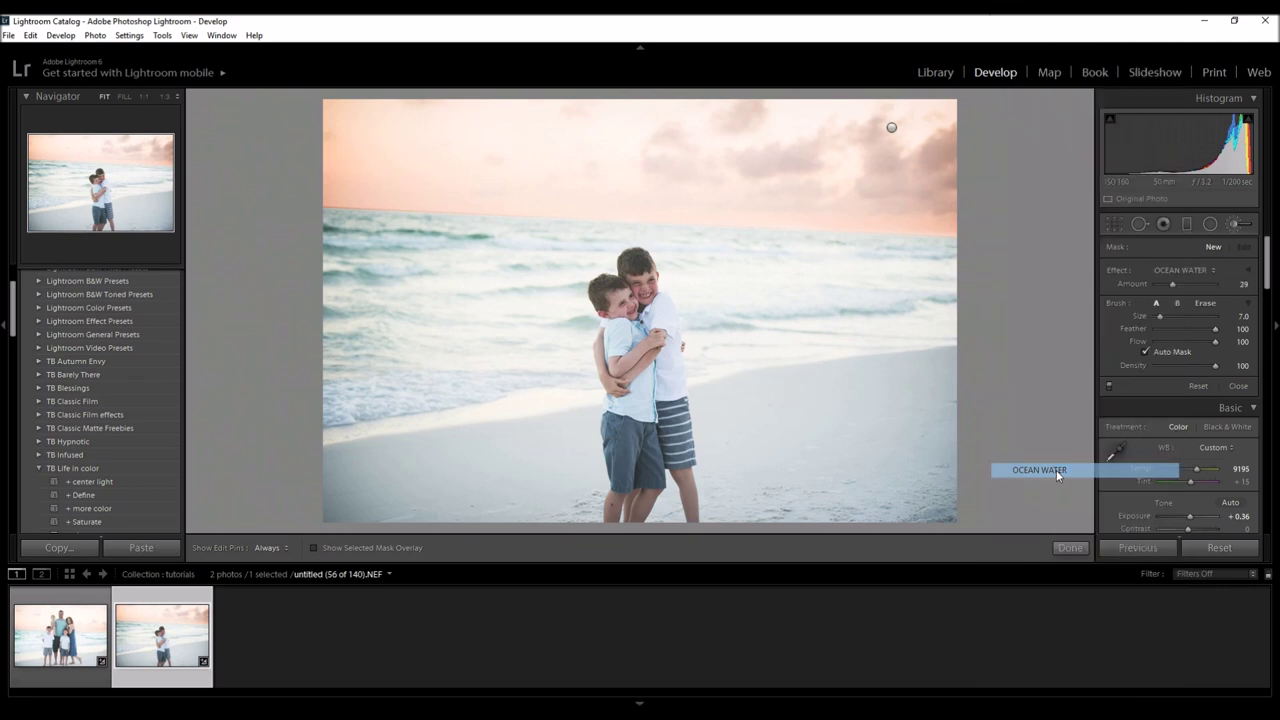
click(1247, 271)
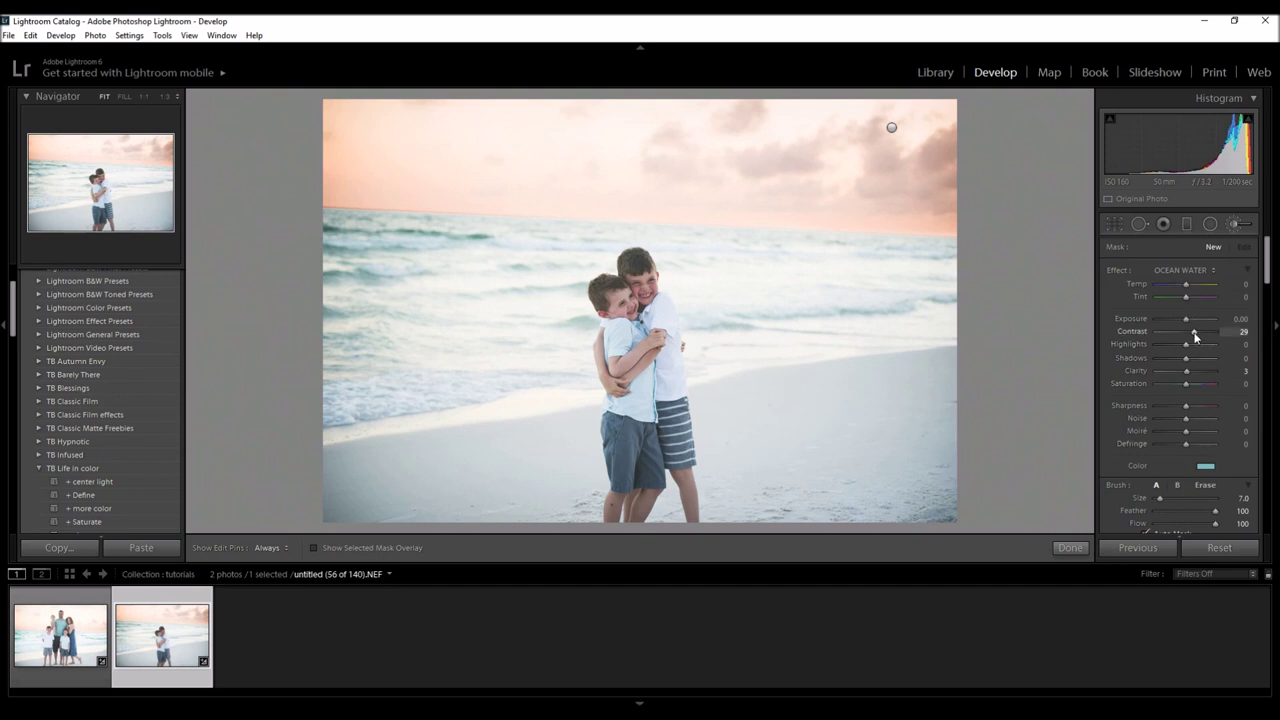
drag(1190, 332, 1188, 333)
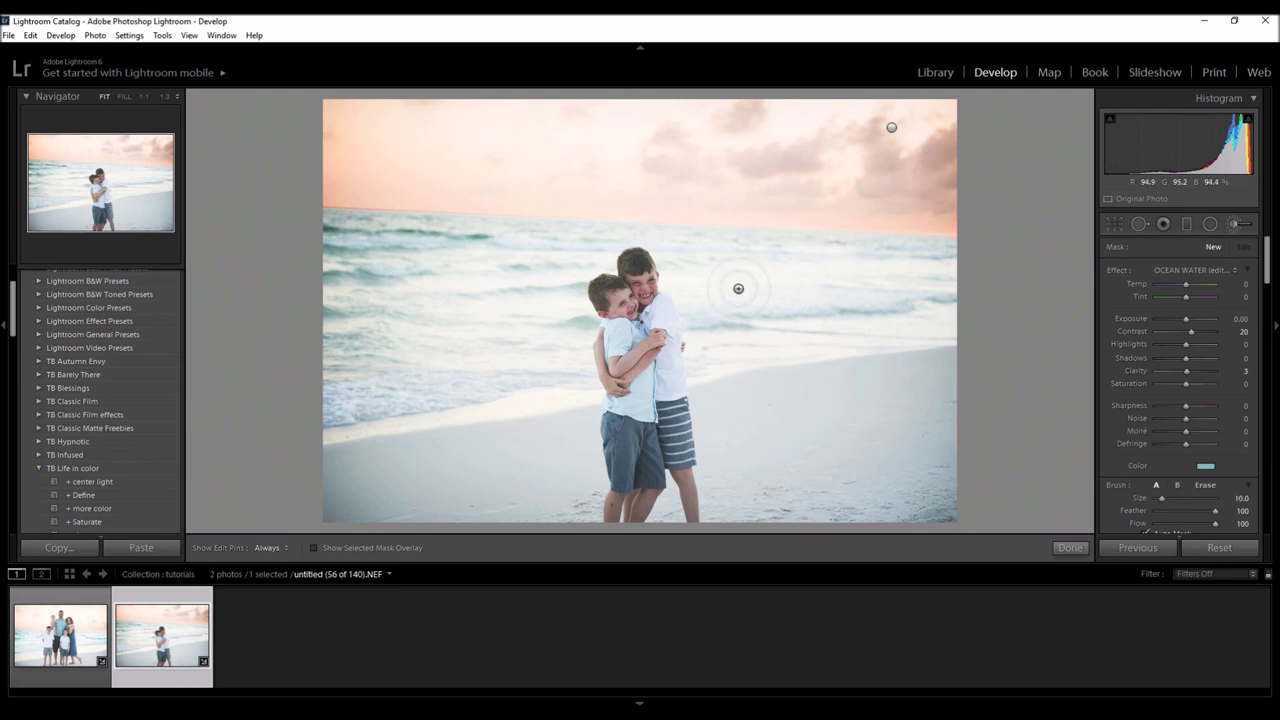
Paint teal over the water on both sides and ease Contrast to 17
key(h)
scroll(763, 266, up, 3)
mouse_move(728, 343)
mouse_down()
mouse_move(929, 307)
mouse_move(949, 261)
mouse_move(710, 261)
mouse_move(575, 243)
mouse_up()
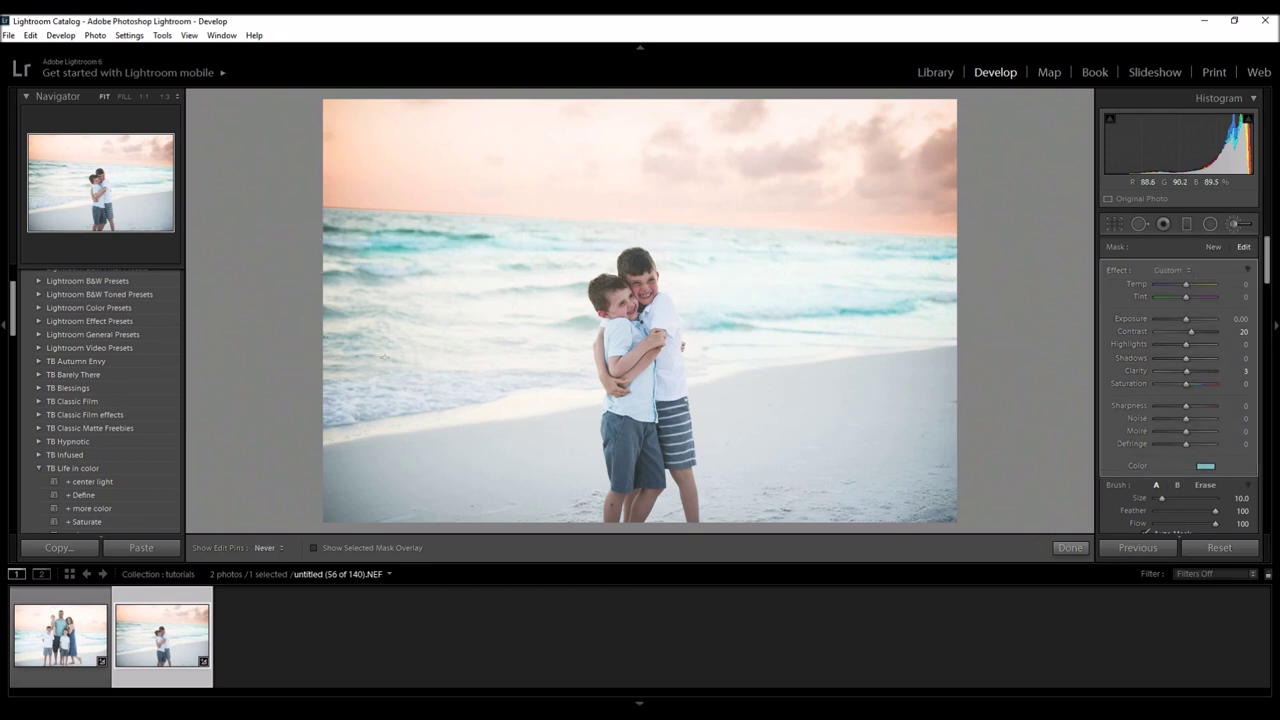
drag(353, 376, 502, 365)
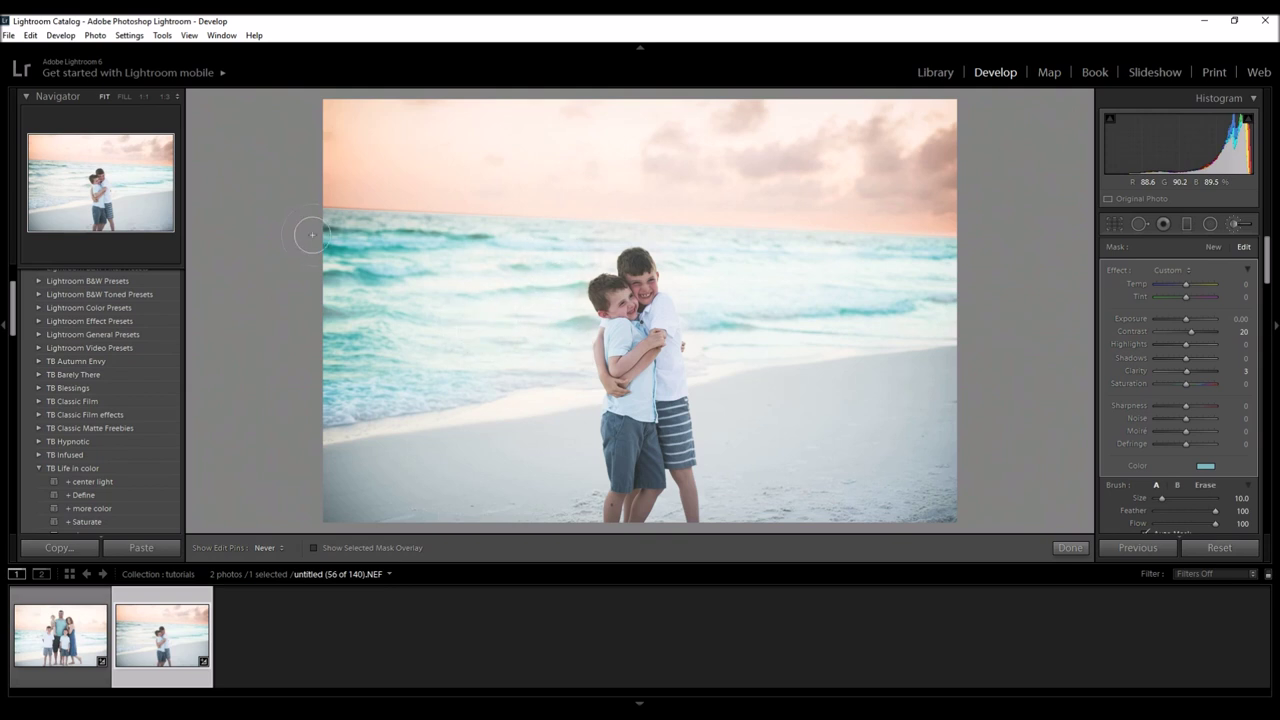
key(h)
key(bracketleft)
key(h)
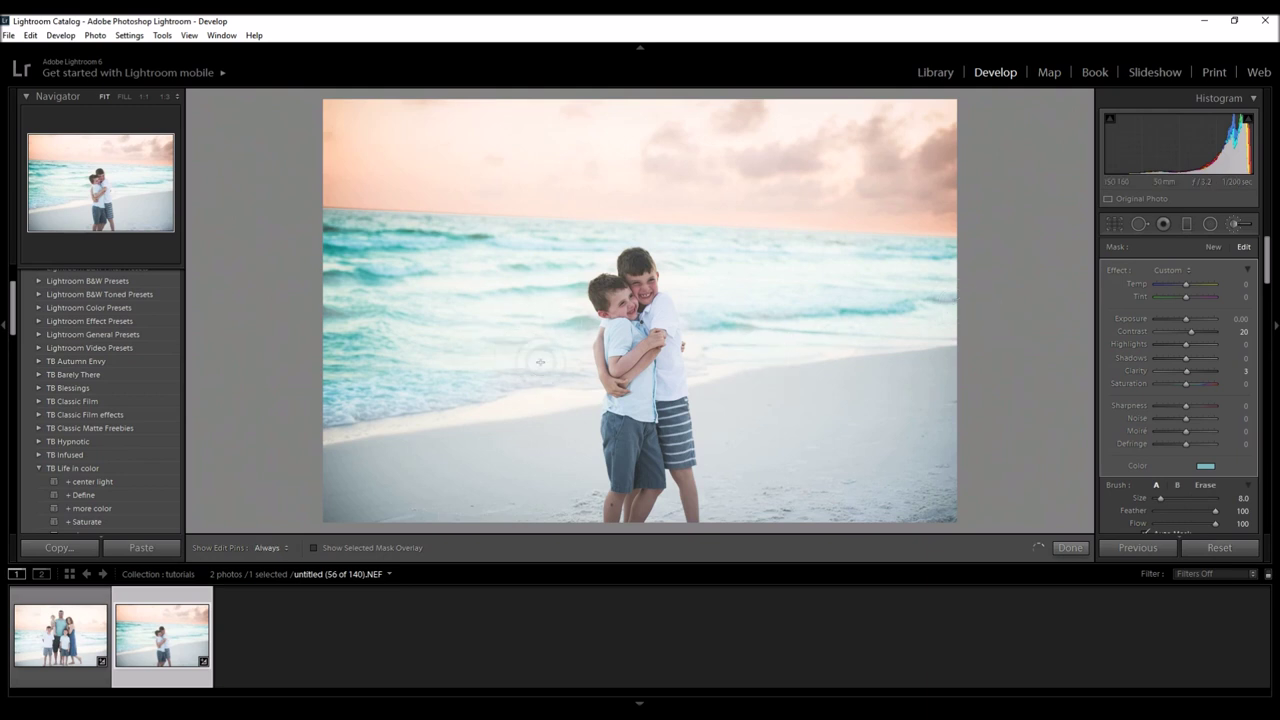
key(h)
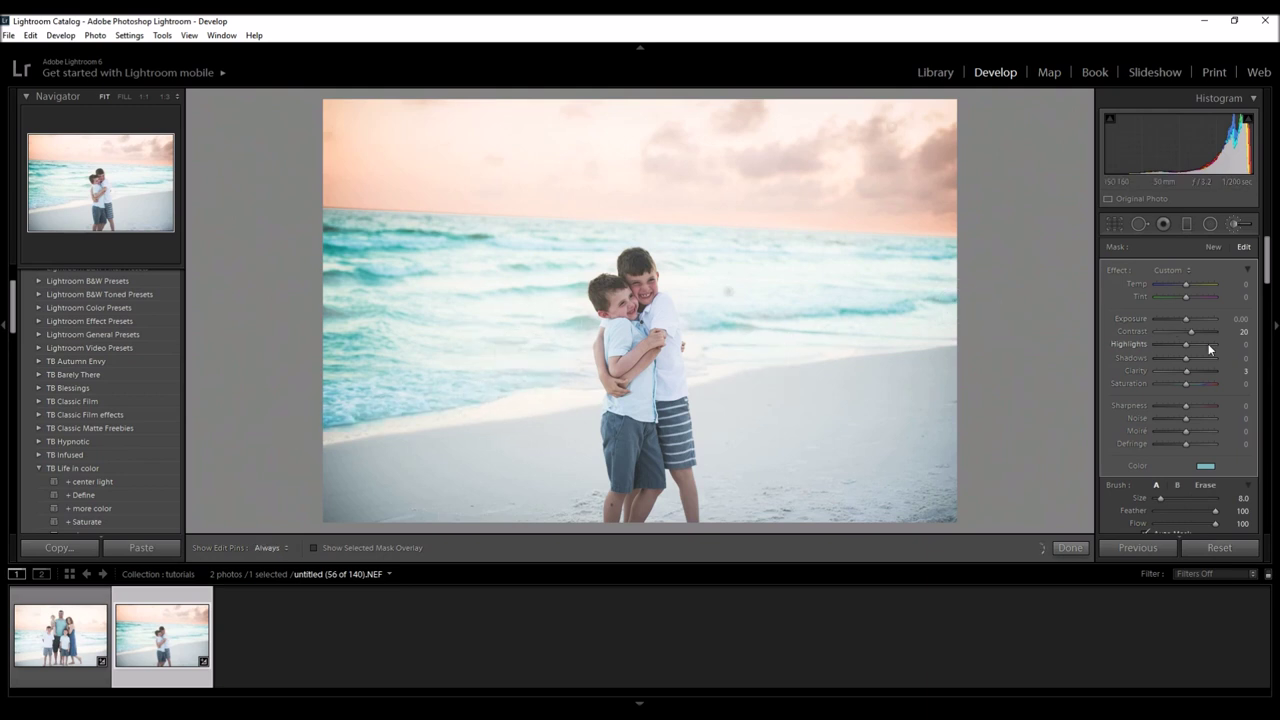
drag(1192, 333, 1191, 334)
click(1179, 270)
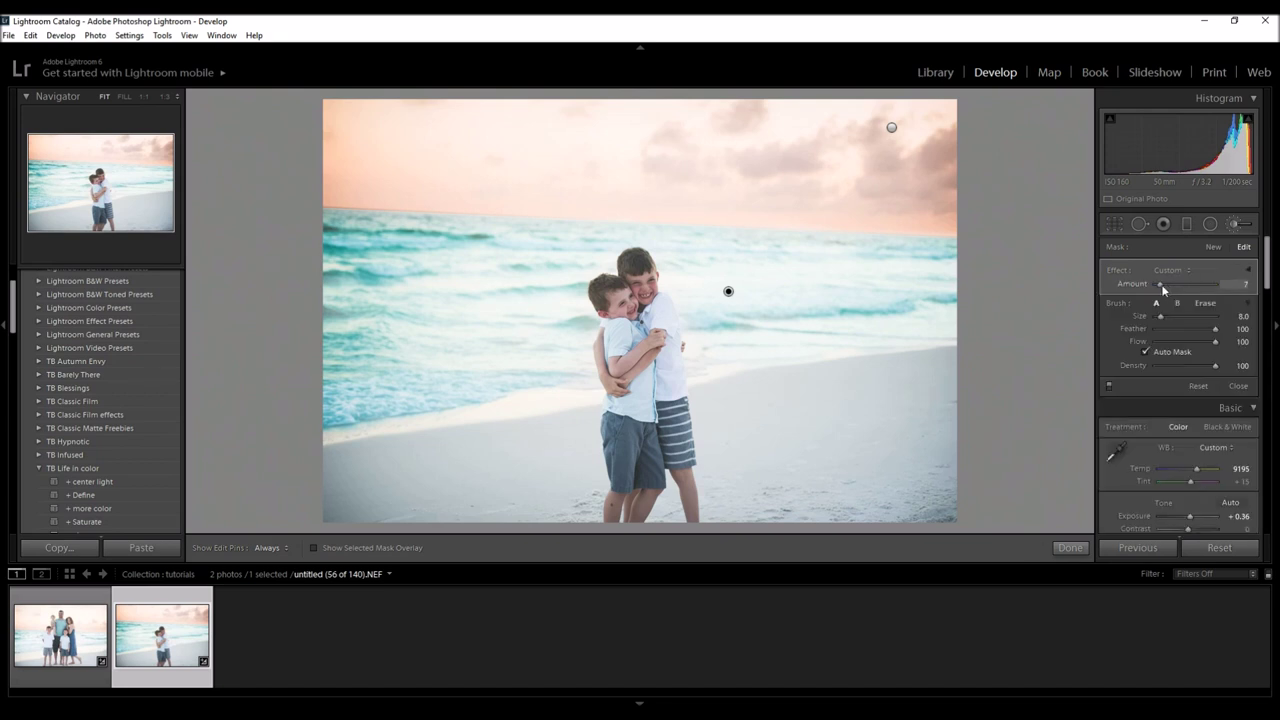
Change the ocean brush tint to a paler, less saturated blue and commit it with Done
click(1248, 271)
click(1207, 467)
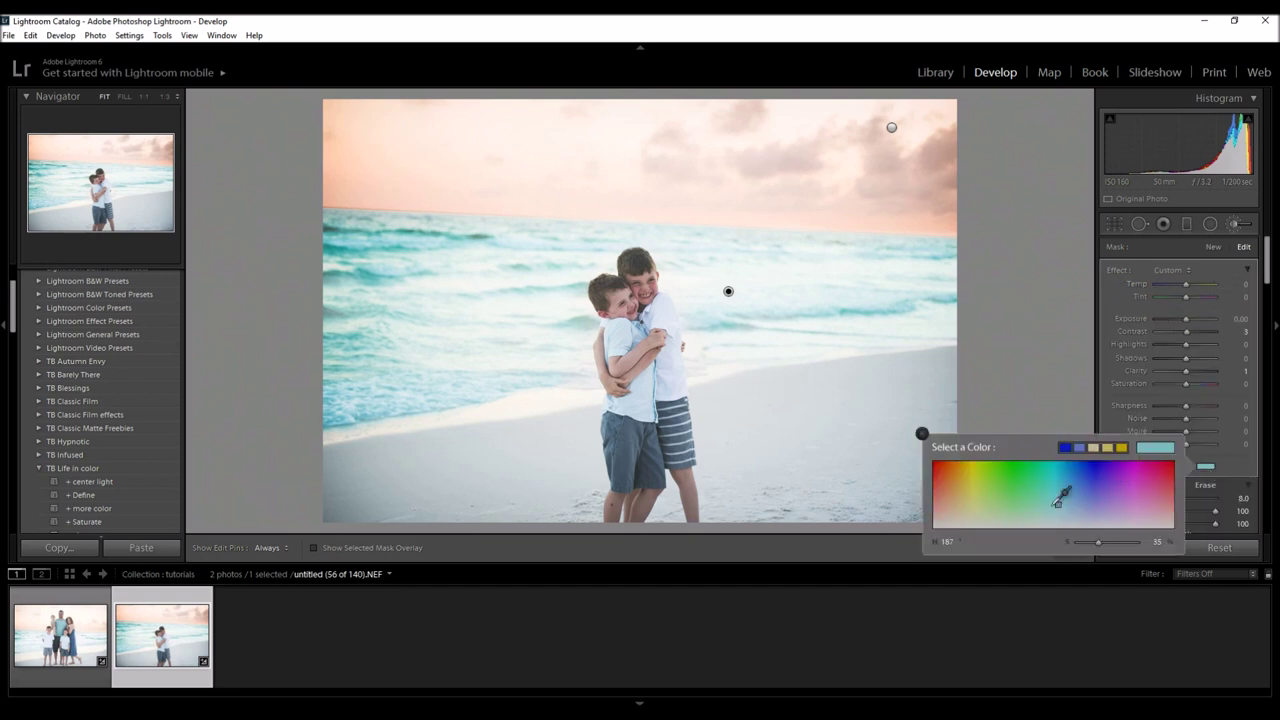
drag(1057, 507, 1060, 515)
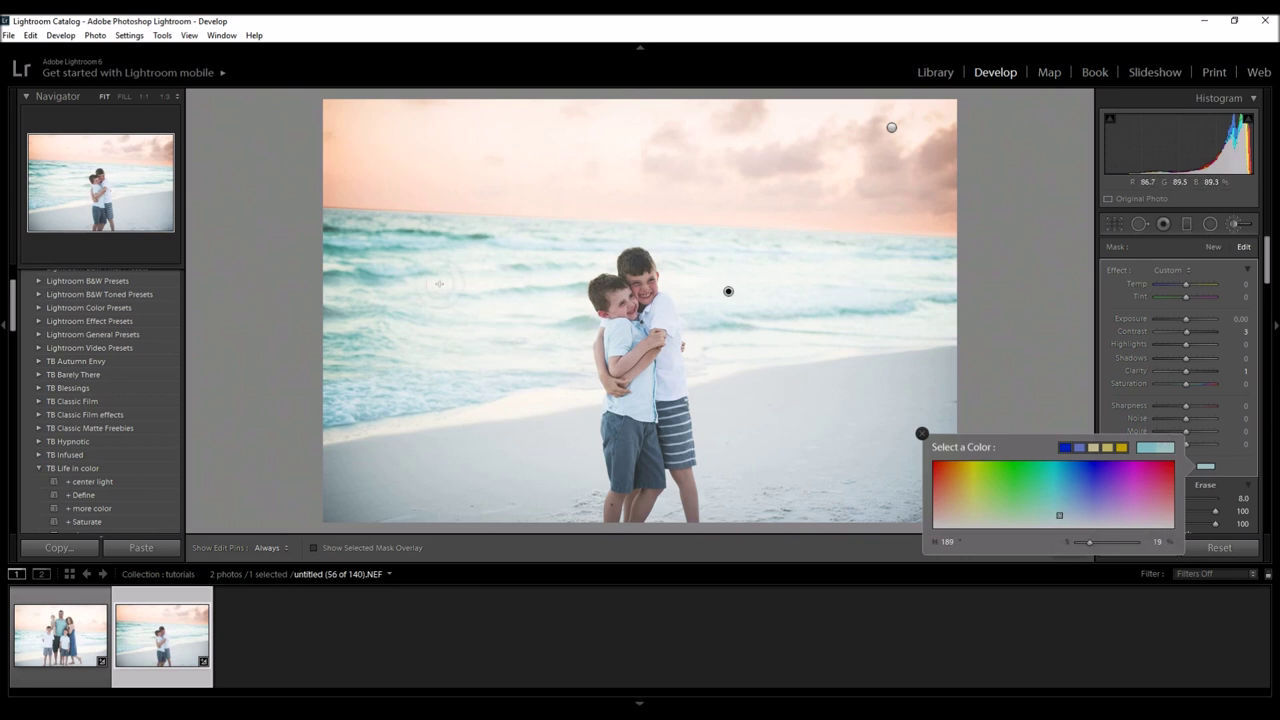
click(922, 434)
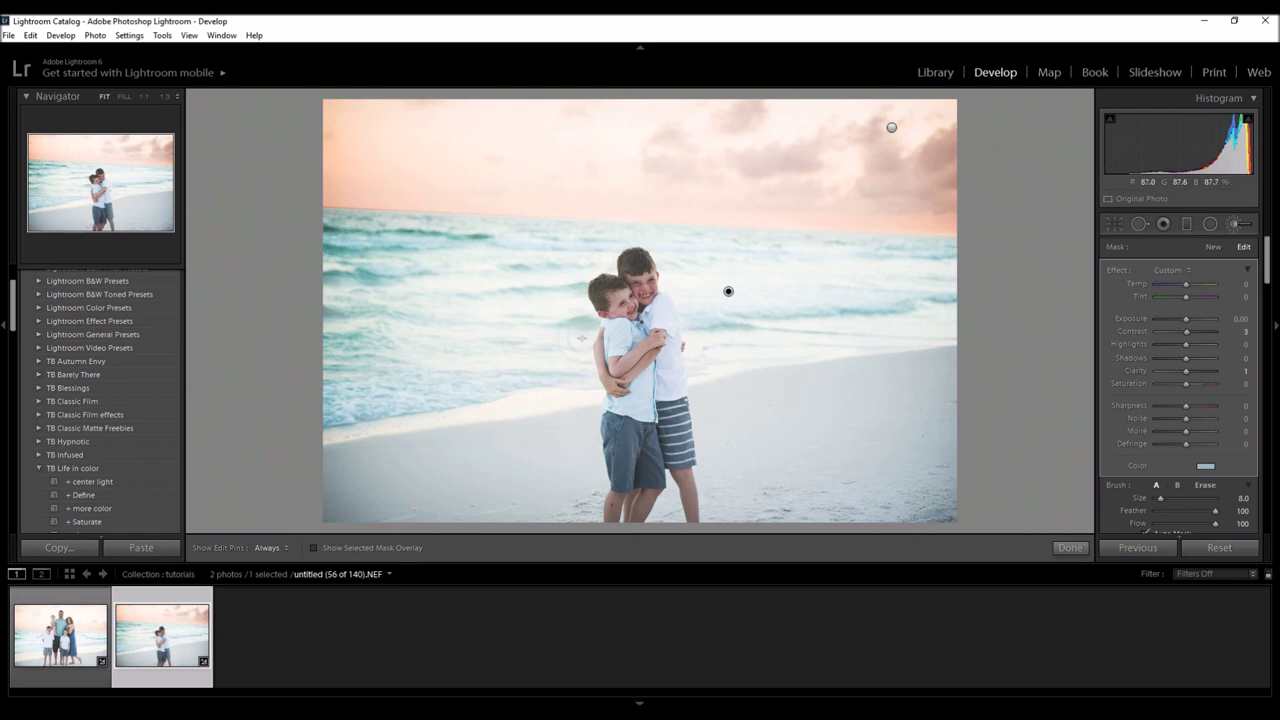
click(1070, 548)
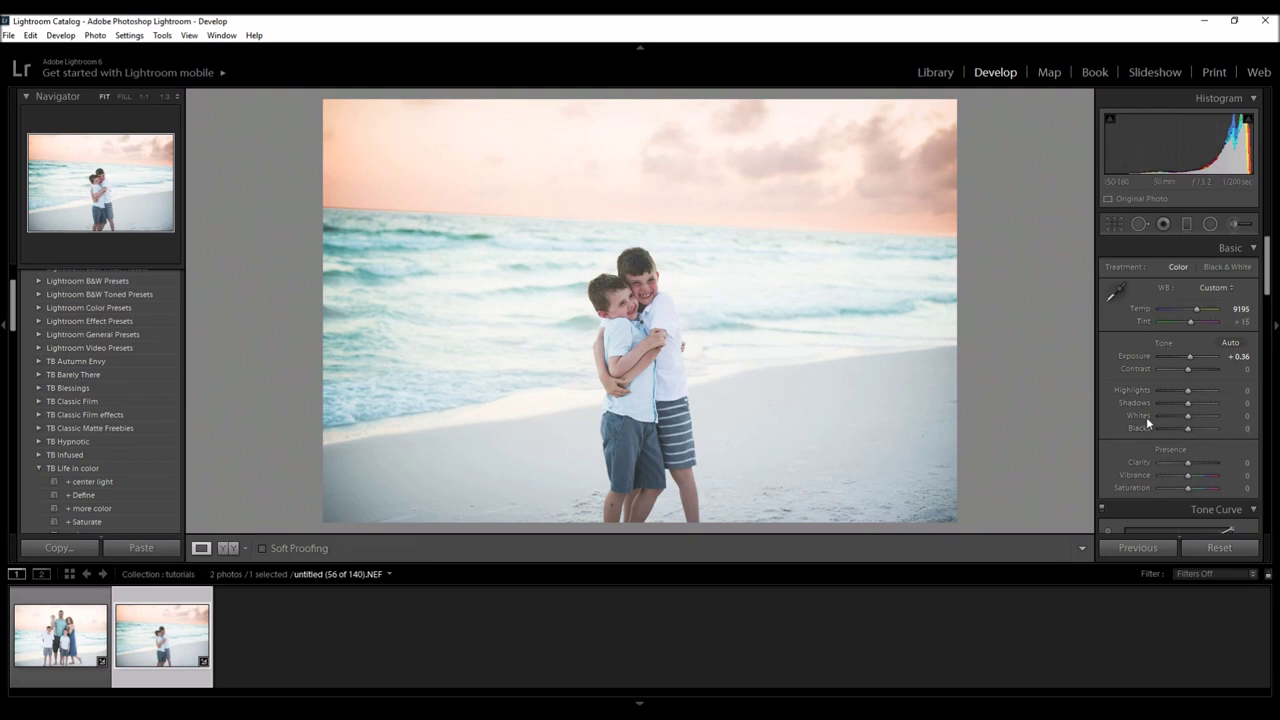
Set global Blacks to -26 and Whites to +40, then reopen brush editing
drag(1190, 430, 1185, 430)
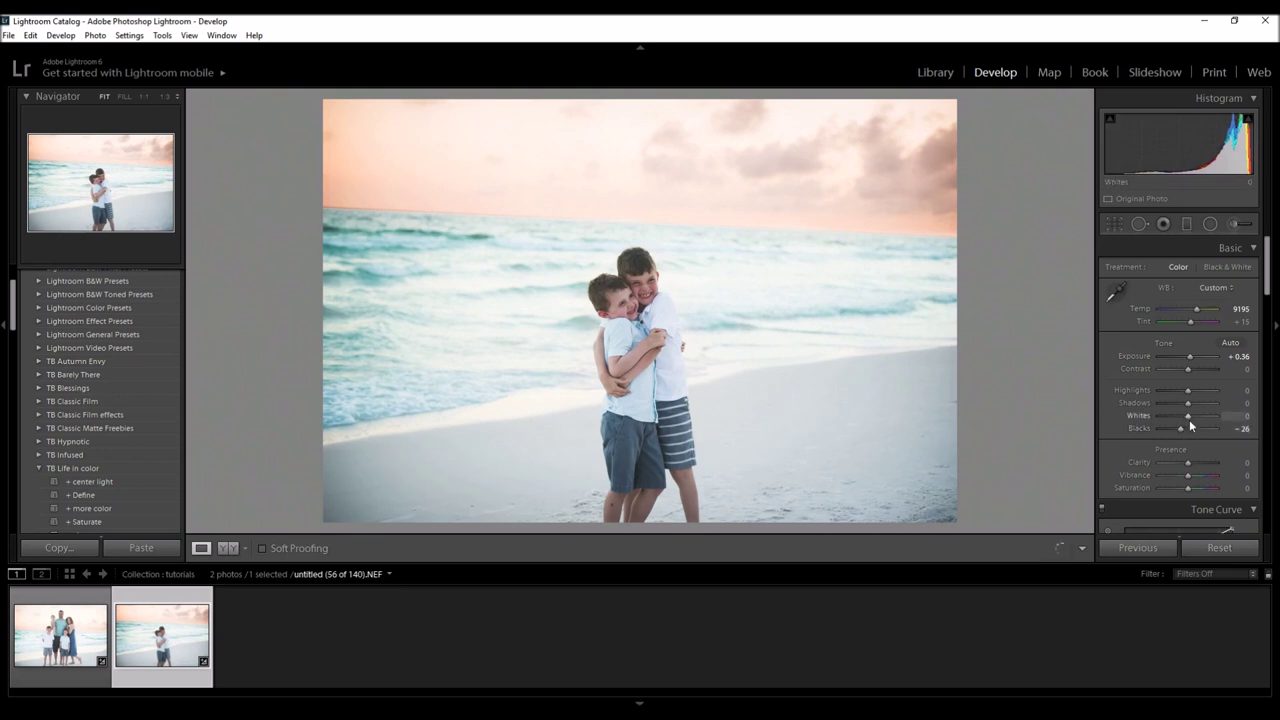
drag(1189, 419, 1196, 418)
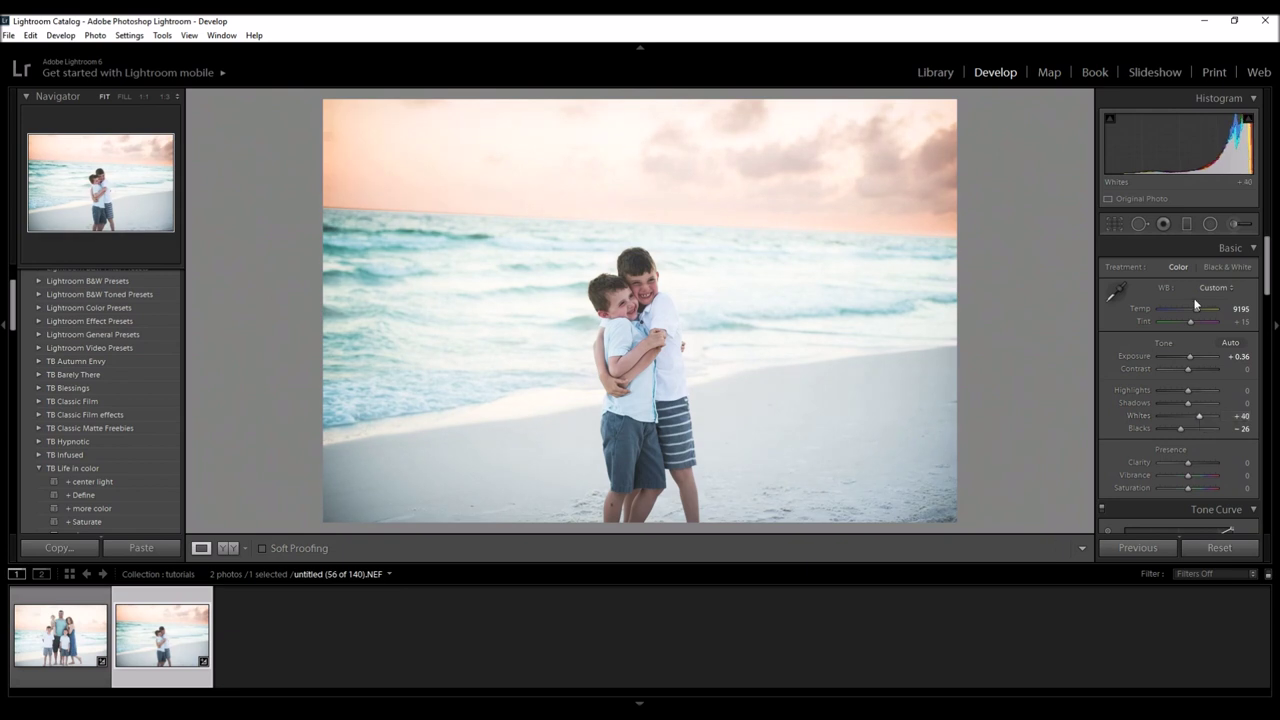
click(1232, 224)
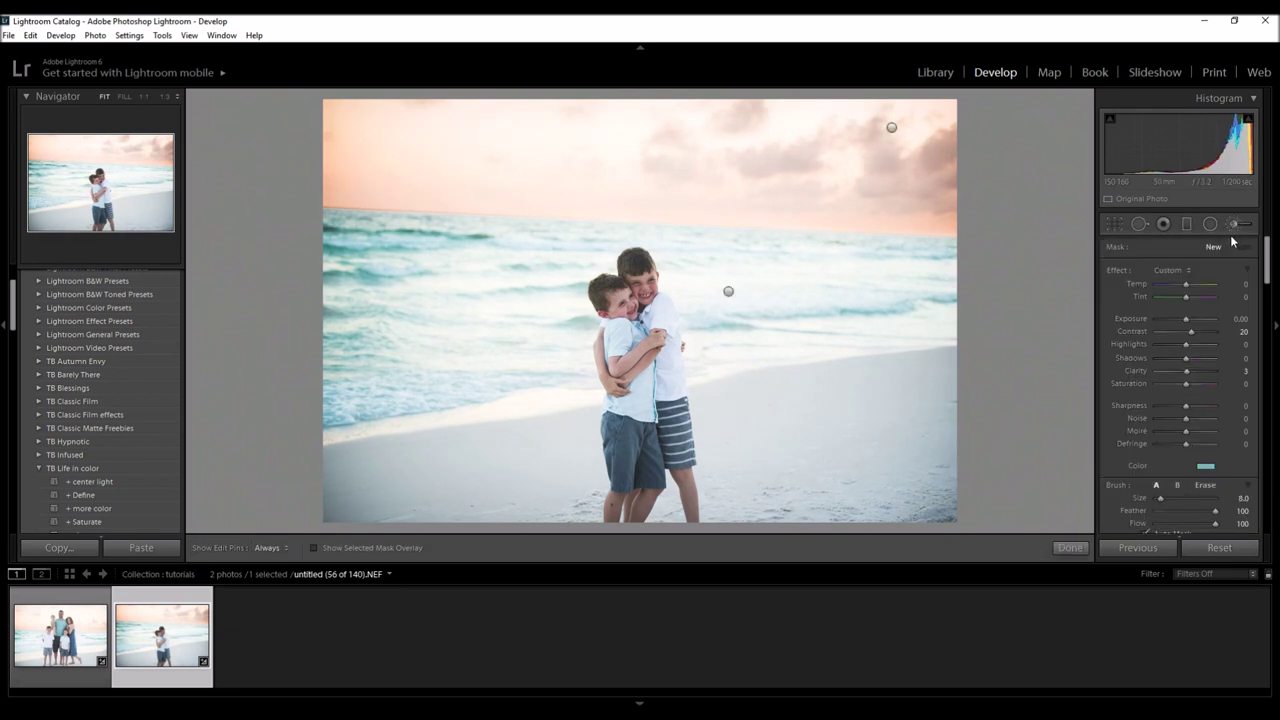
Paint a Dodge (Lighten) brush at 0.25 exposure over the boys' faces and finish brush editing
click(1187, 272)
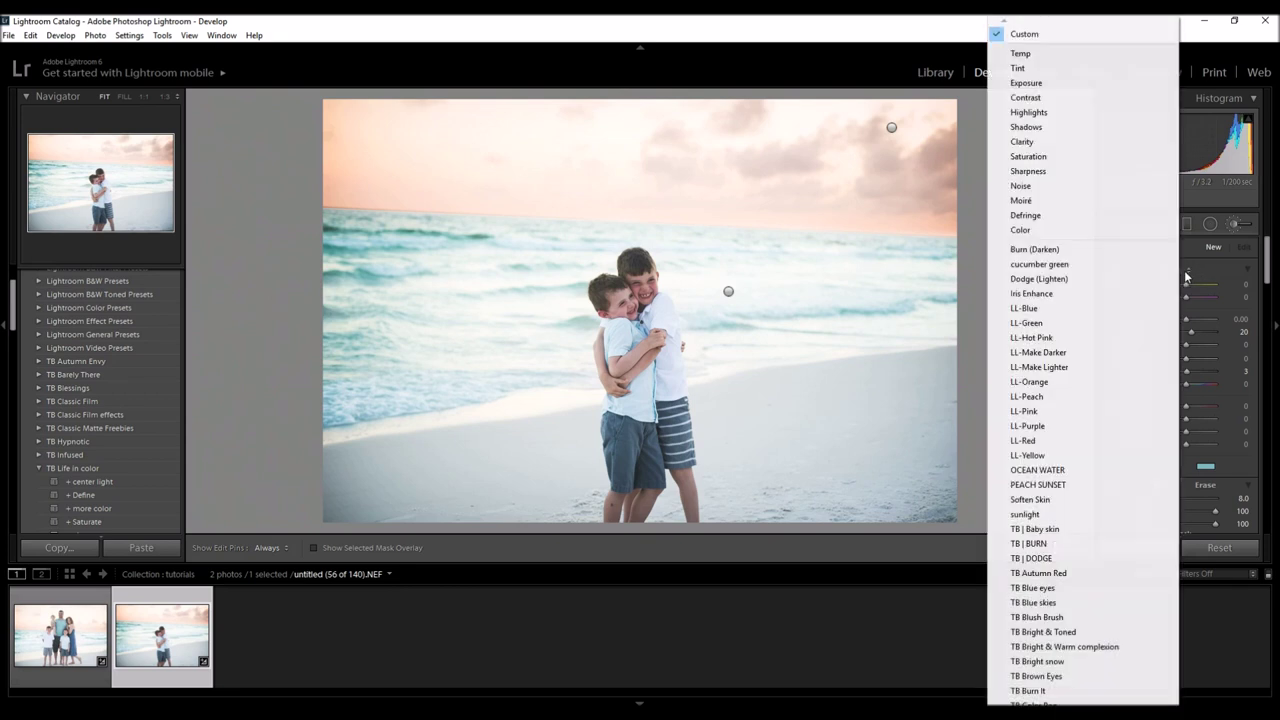
click(1047, 283)
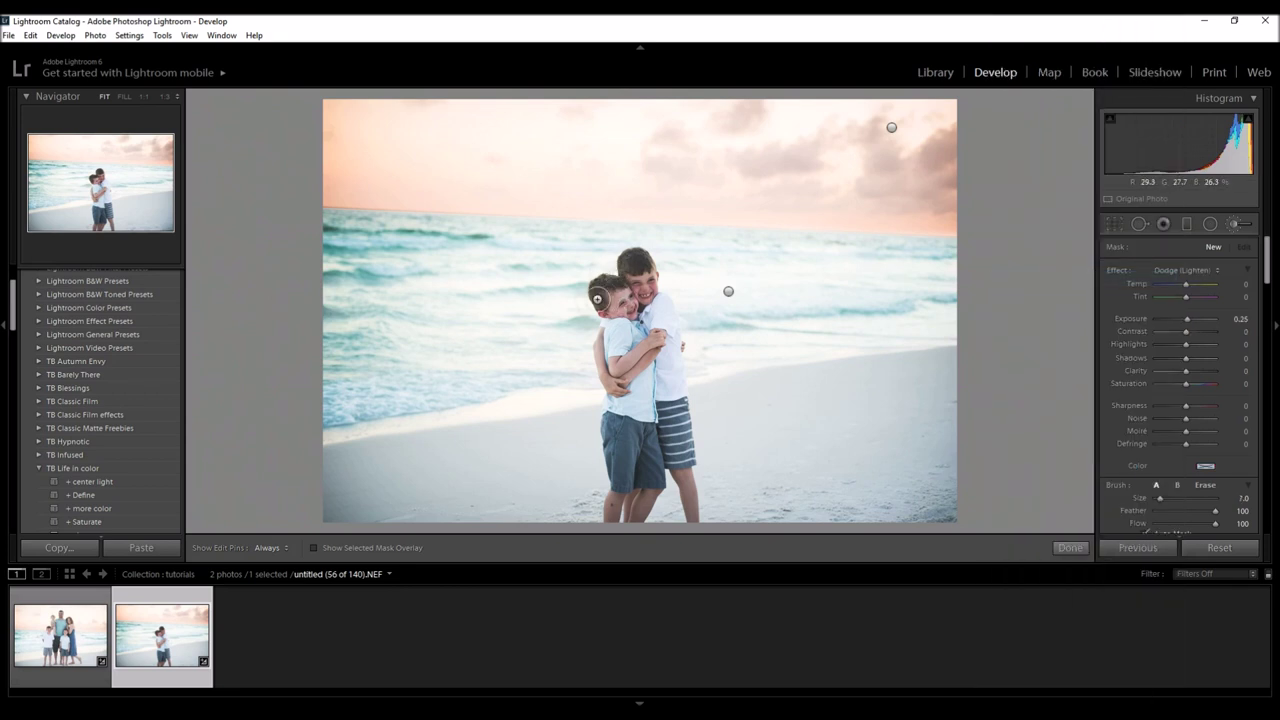
key(h)
mouse_move(640, 285)
mouse_down()
mouse_move(632, 312)
mouse_move(643, 271)
mouse_move(644, 318)
mouse_move(640, 276)
mouse_move(642, 296)
mouse_up()
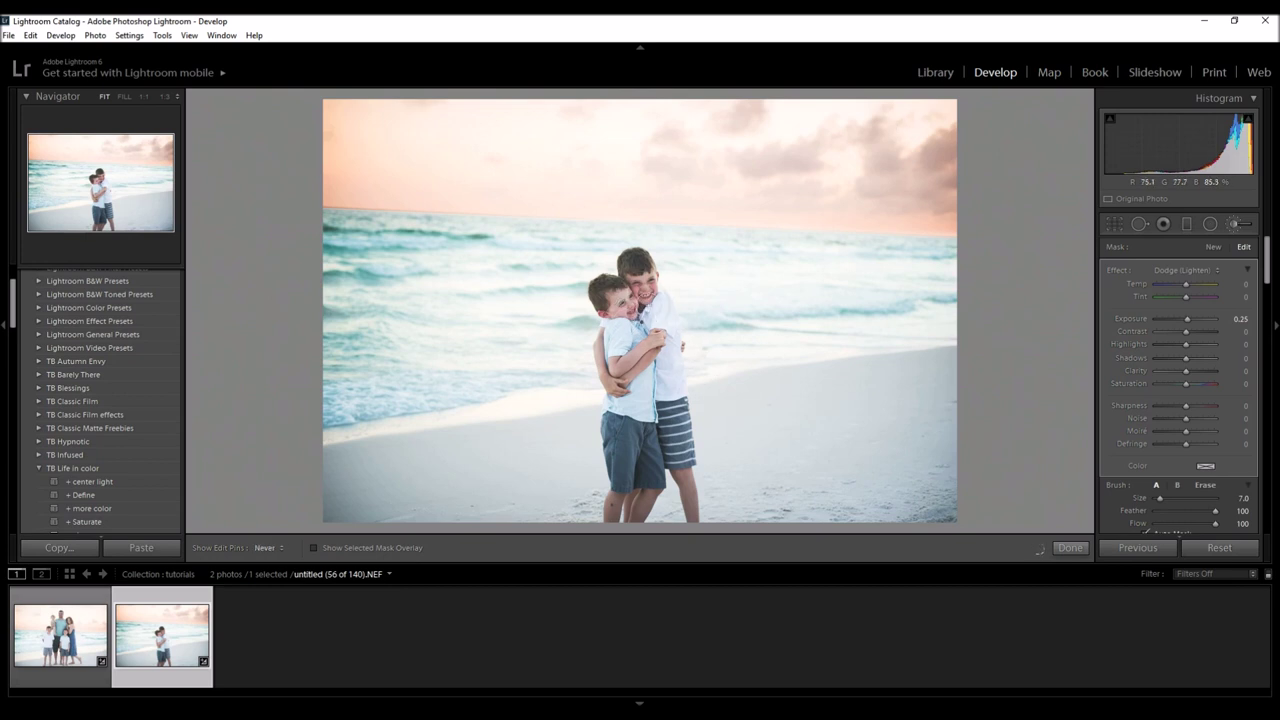
key(h)
click(1070, 548)
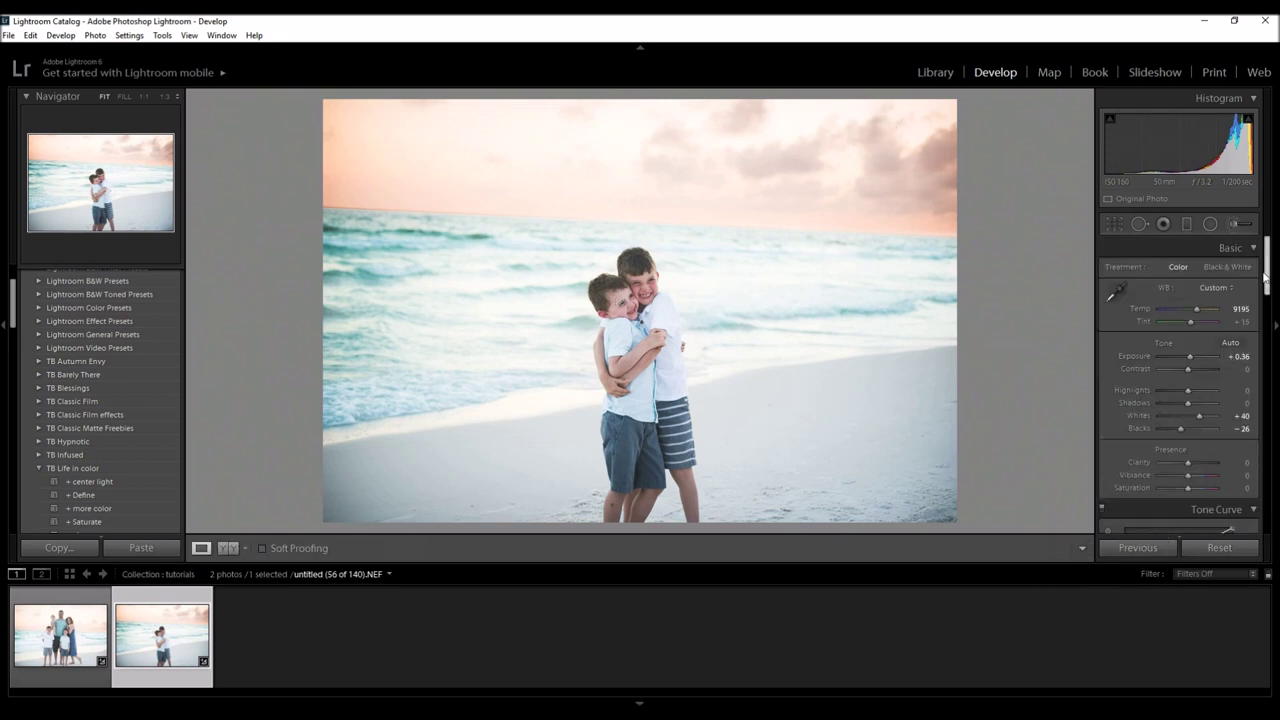
drag(1268, 280, 1278, 435)
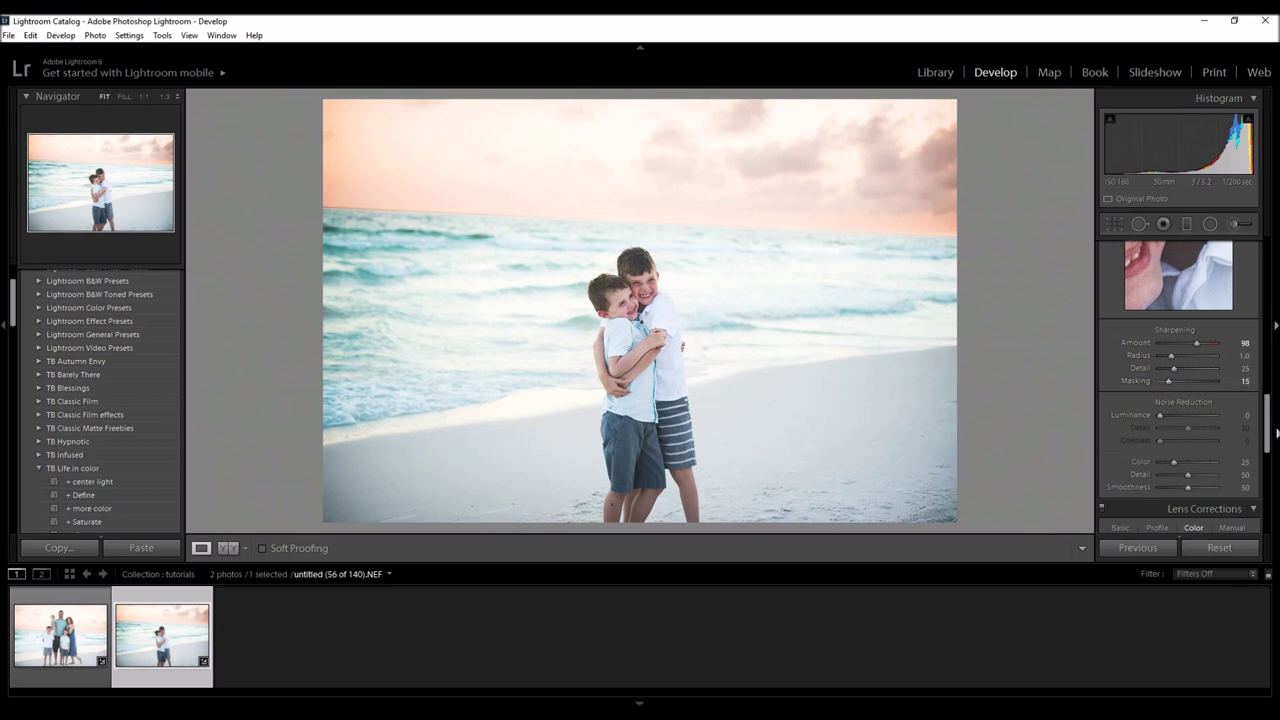
drag(1267, 425, 1267, 265)
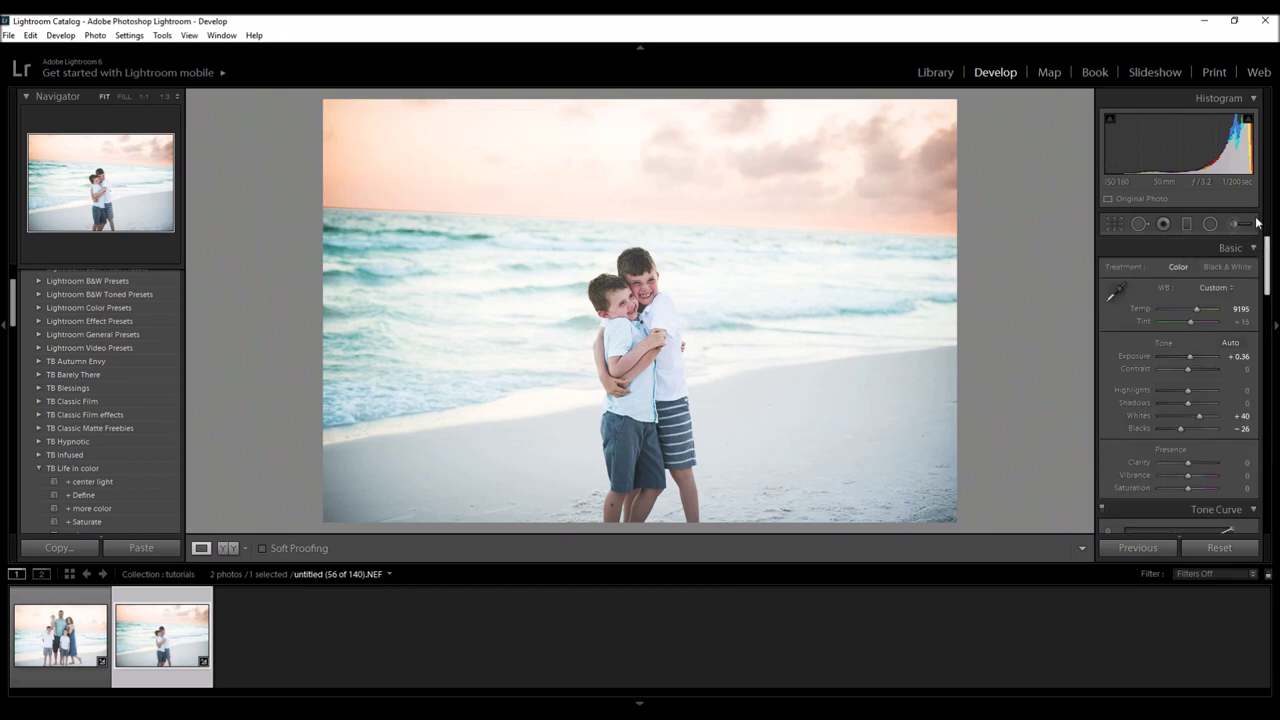
click(230, 548)
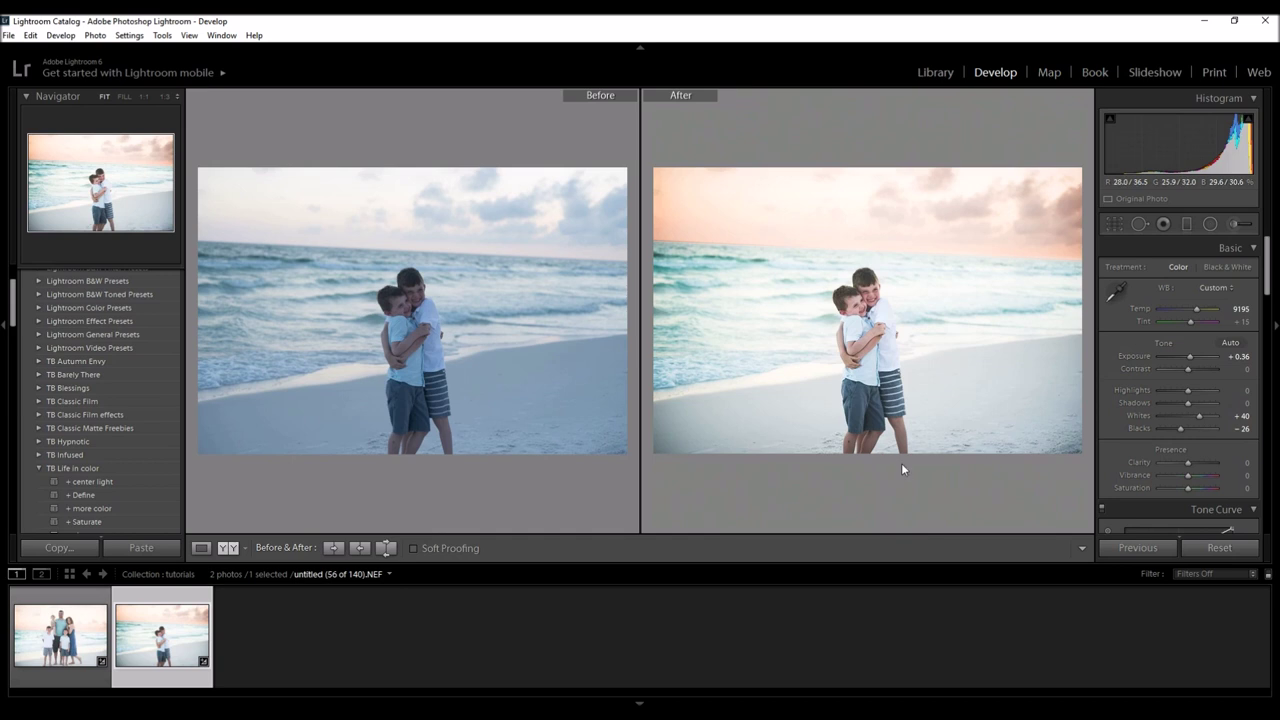
click(201, 549)
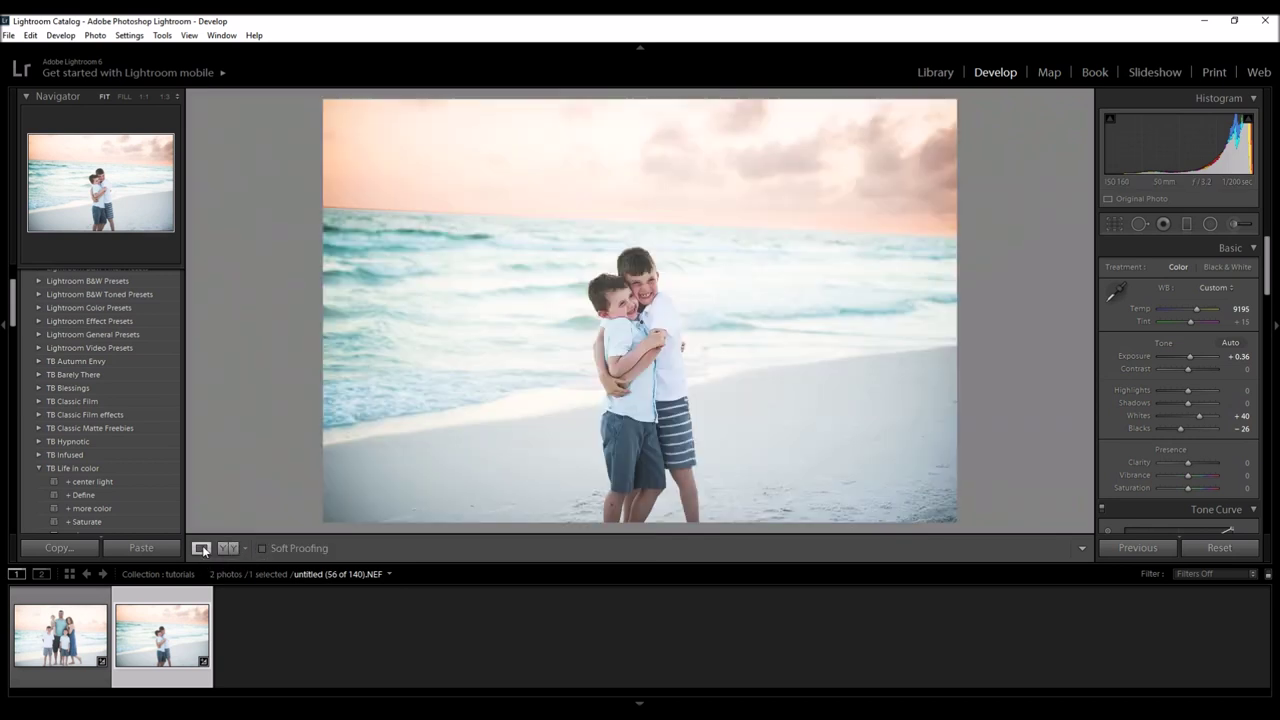